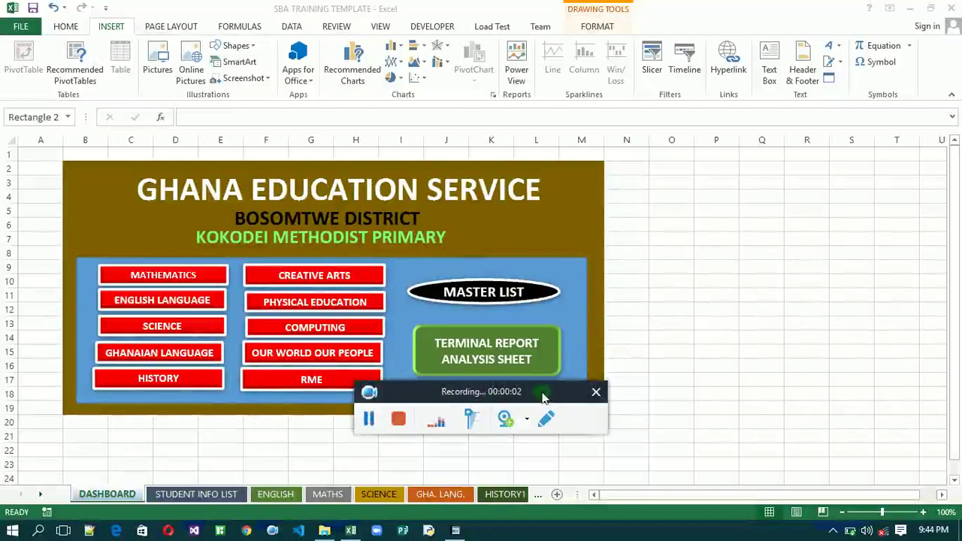
drag(545, 397, 814, 435)
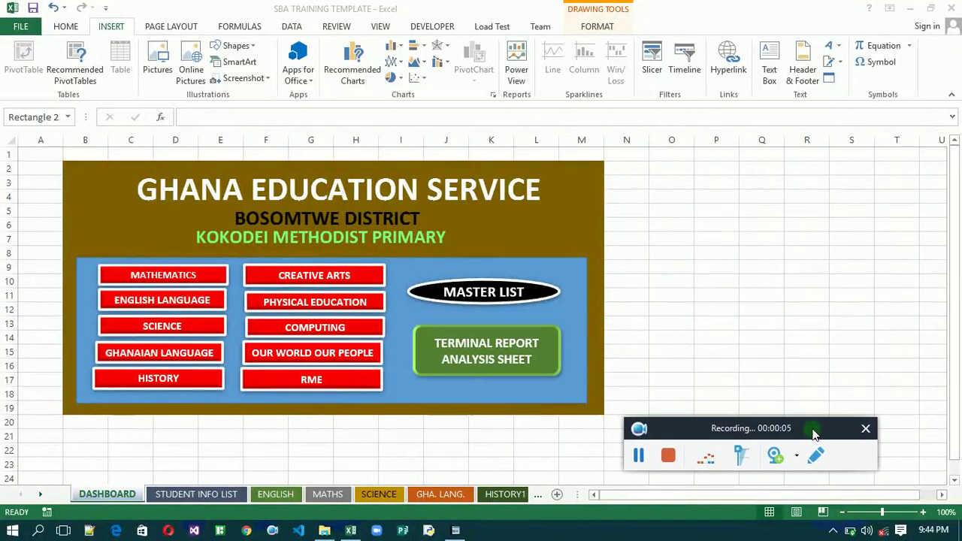
Step: Hyperlink the MATHEMATICS button on the dashboard to cell A1 of the MATHS sheet in this workbook
ctrl+click(221, 277)
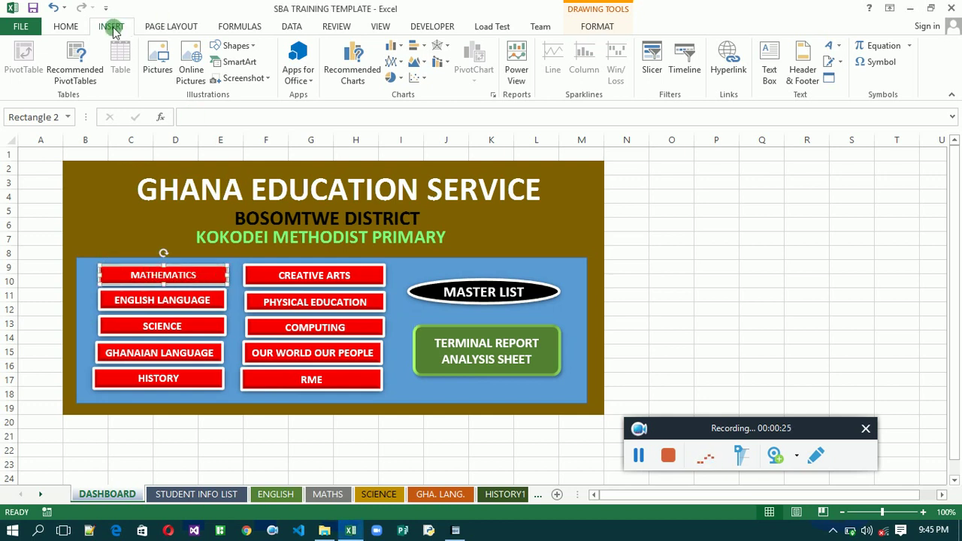
click(722, 71)
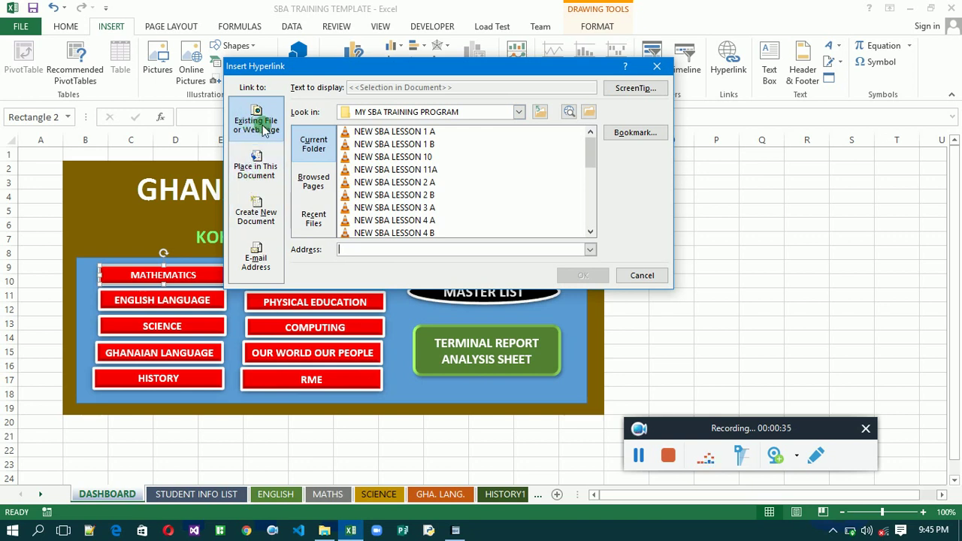
click(256, 170)
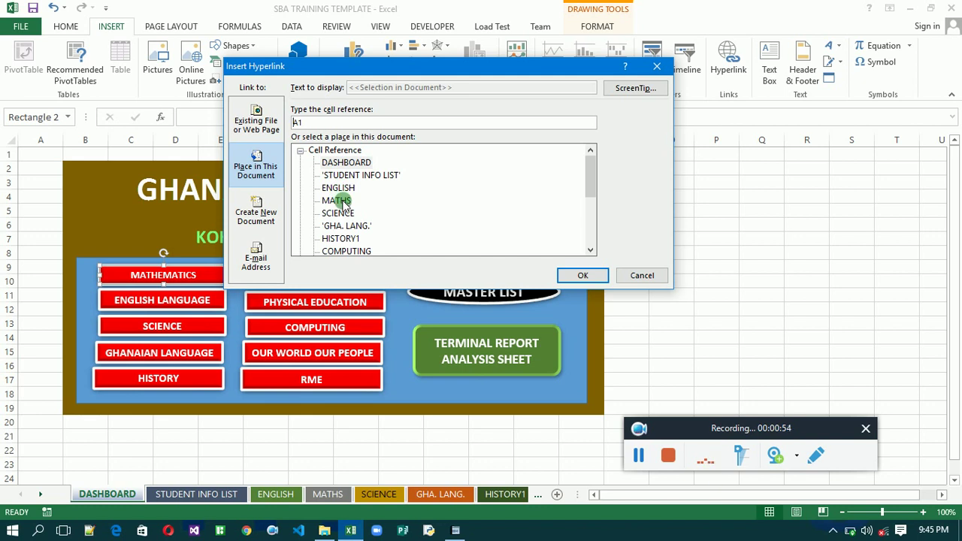
click(342, 201)
click(564, 275)
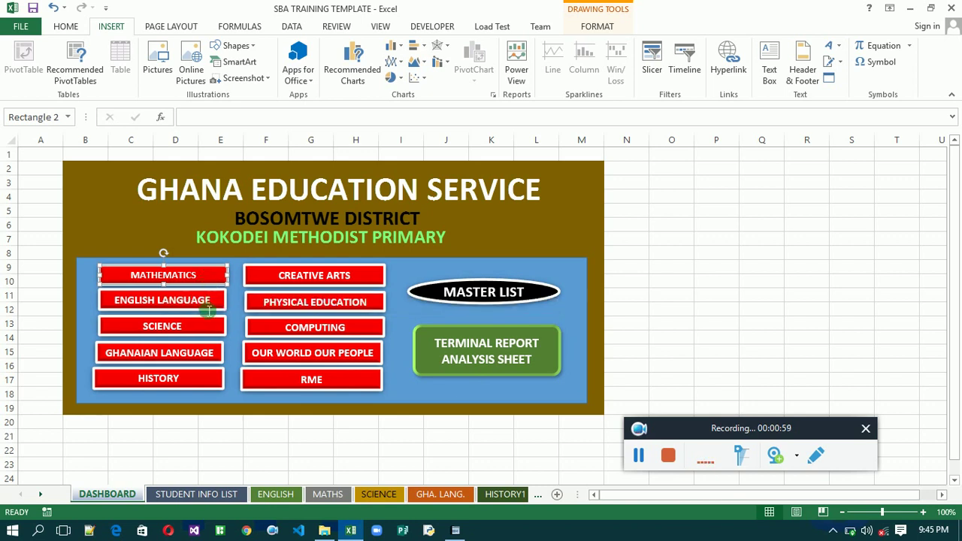
Step: Test the MATHEMATICS button's link with the ENGLISH LANGUAGE button selected, and return to the DASHBOARD sheet
click(208, 310)
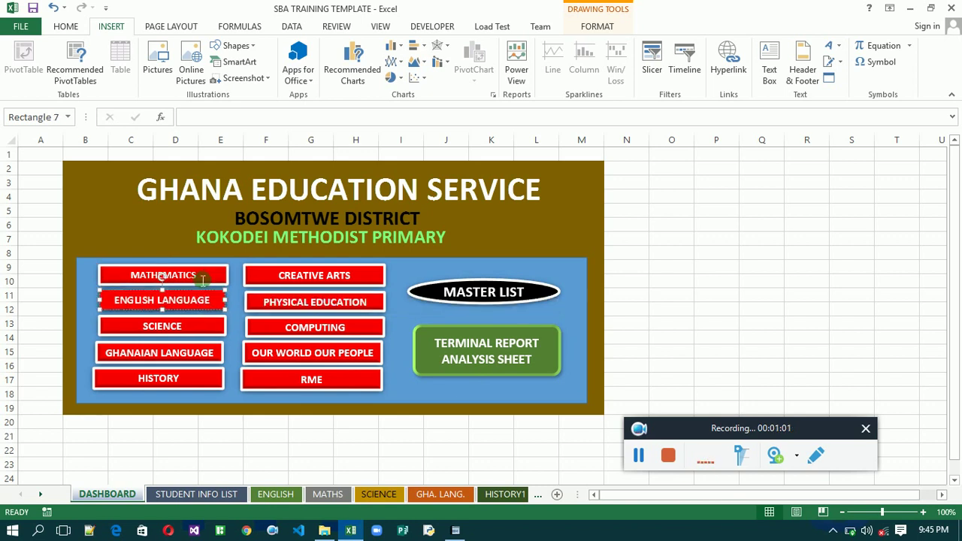
click(204, 279)
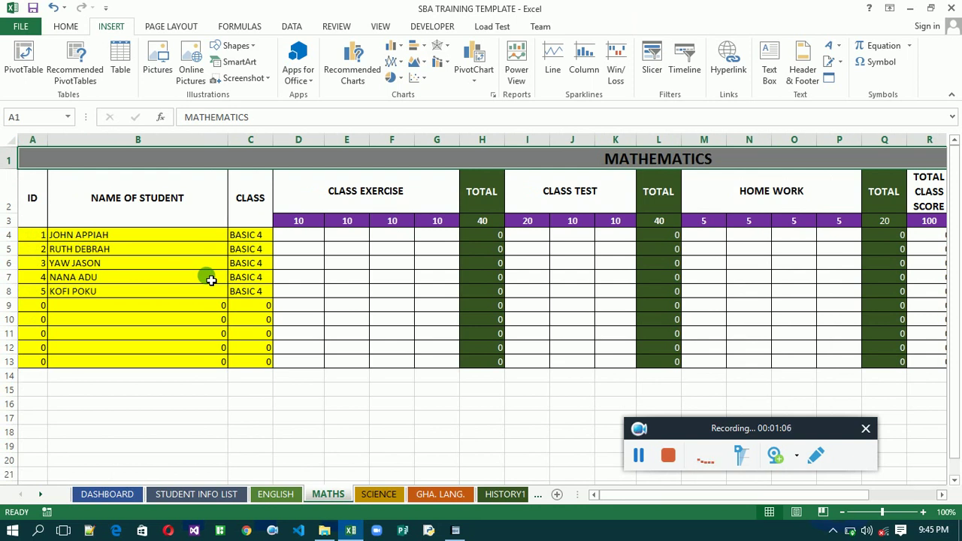
click(108, 495)
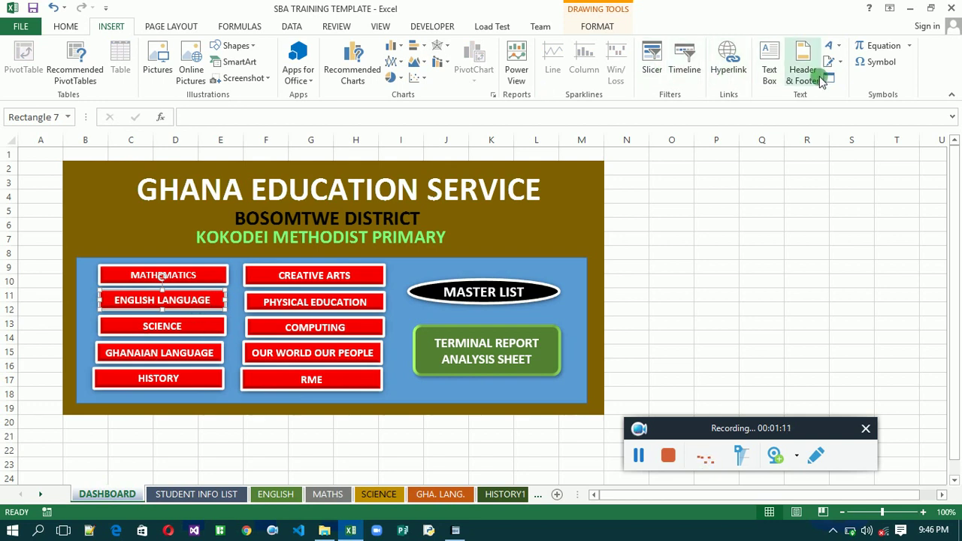
Step: Hyperlink the selected ENGLISH LANGUAGE button to cell A1 of the ENGLISH sheet in this workbook
click(735, 71)
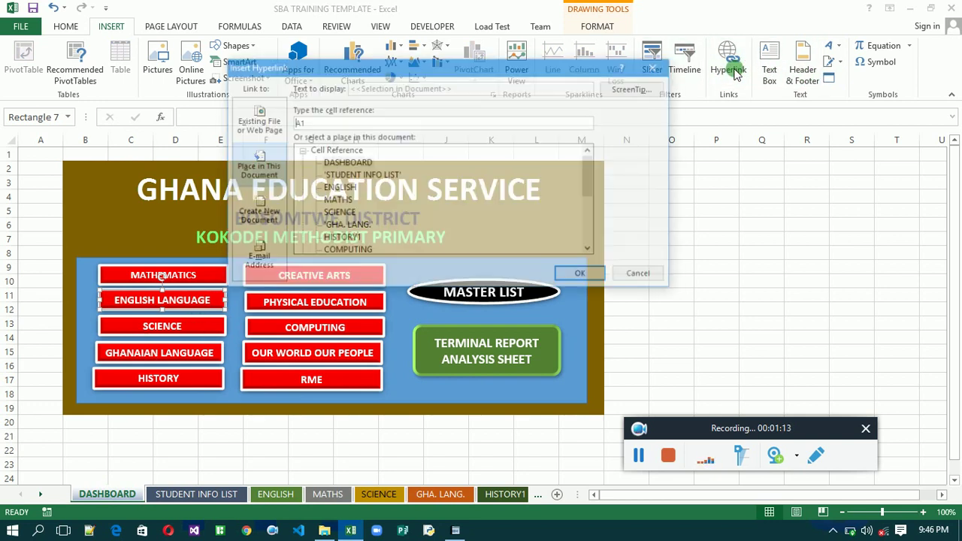
click(260, 172)
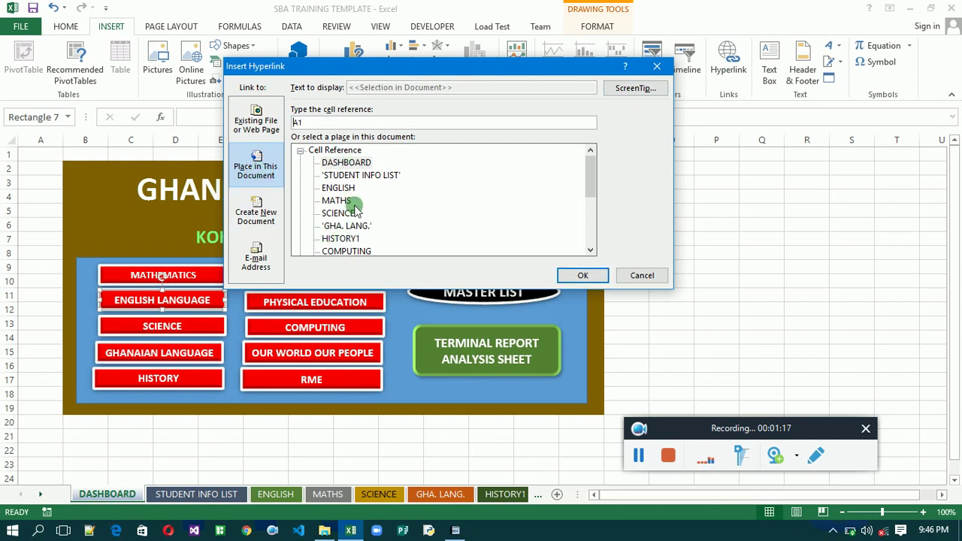
click(339, 188)
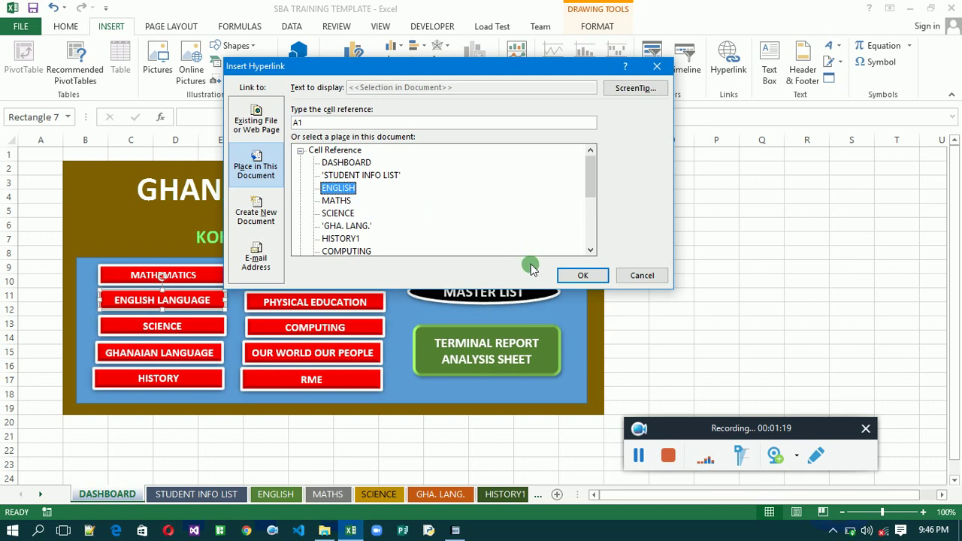
click(581, 277)
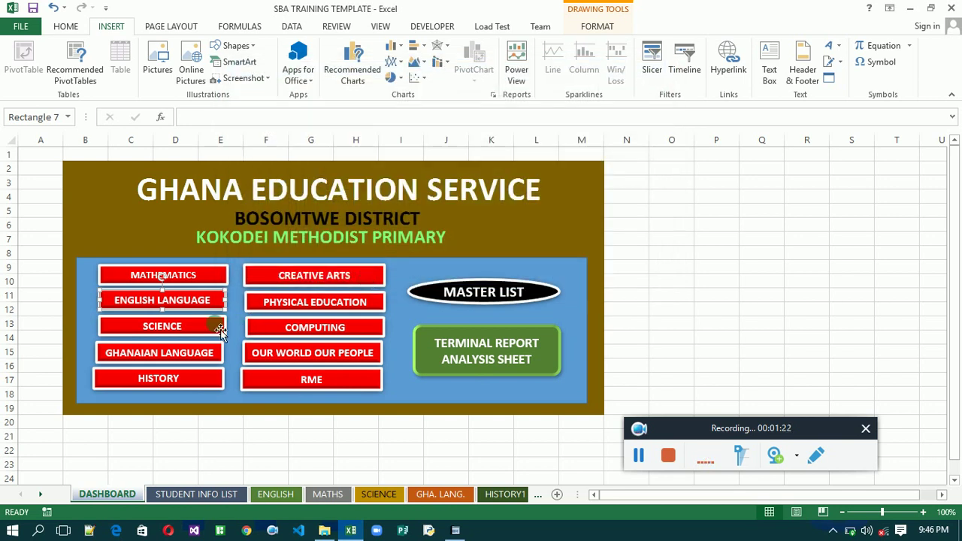
Step: Hyperlink the SCIENCE button on the dashboard to cell A1 of the SCIENCE sheet
click(216, 331)
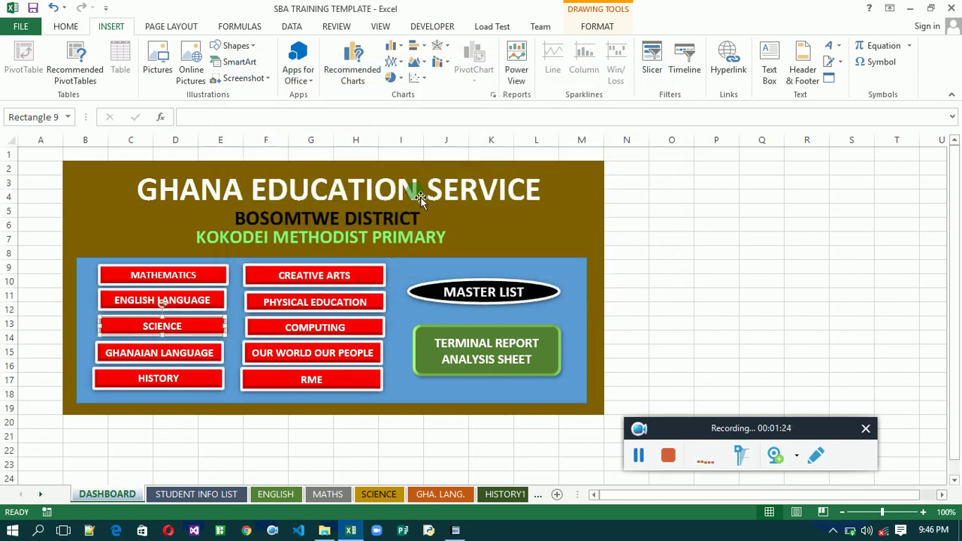
click(729, 69)
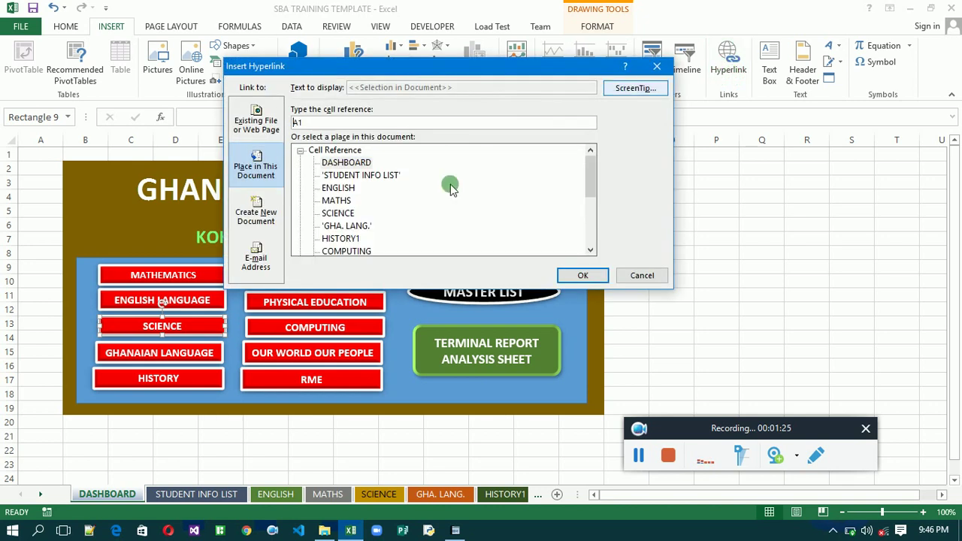
click(337, 213)
click(582, 275)
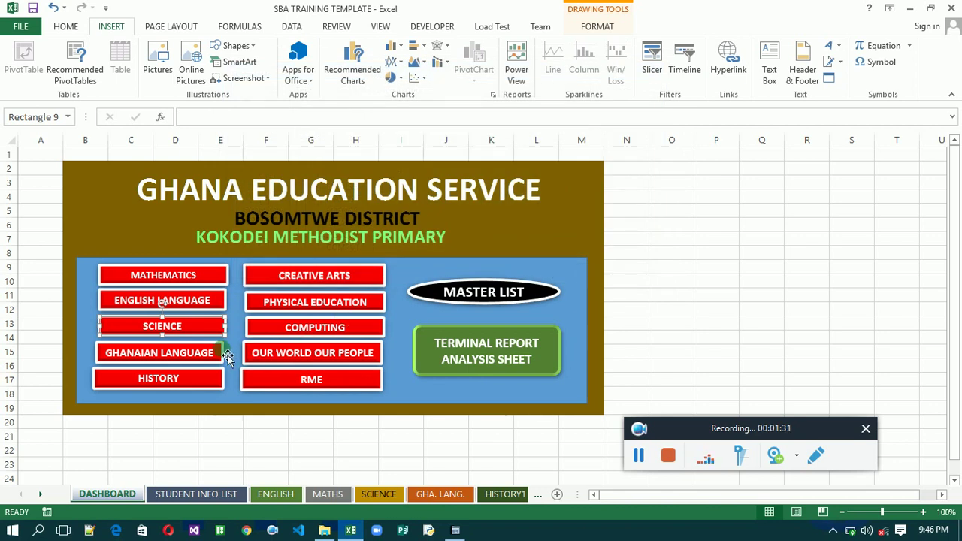
Step: Hyperlink the GHANAIAN LANGUAGE button on the dashboard to cell A1 of the 'GHA. LANG.' sheet
click(226, 359)
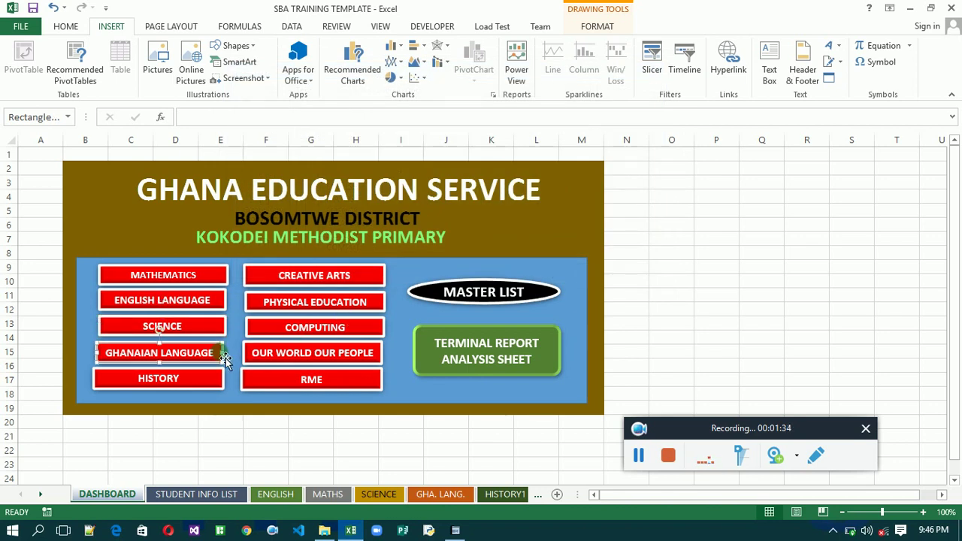
right_click(224, 358)
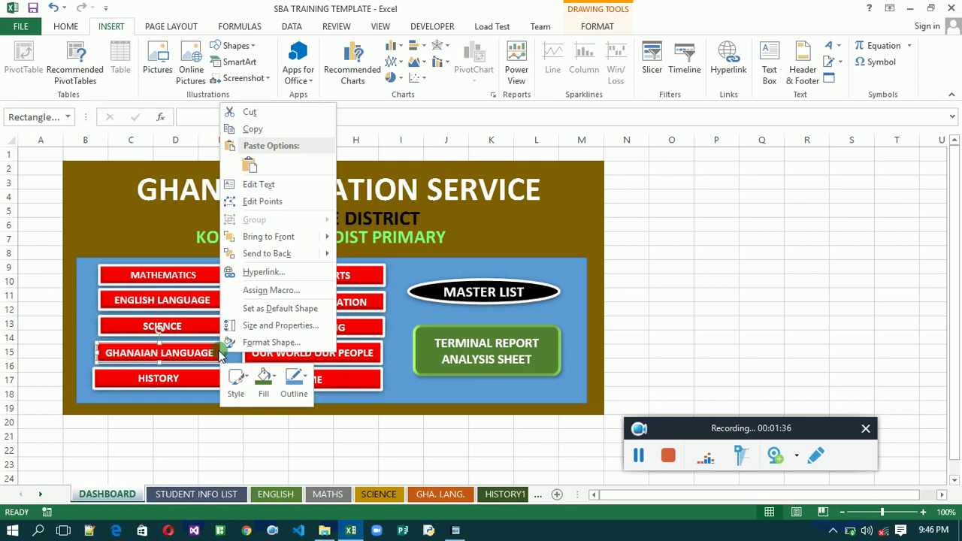
click(251, 275)
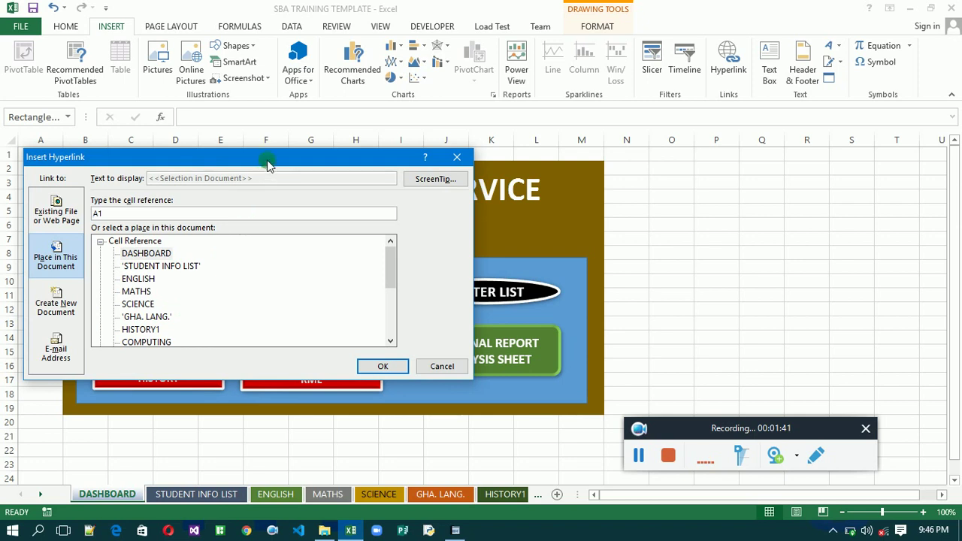
drag(269, 163, 443, 128)
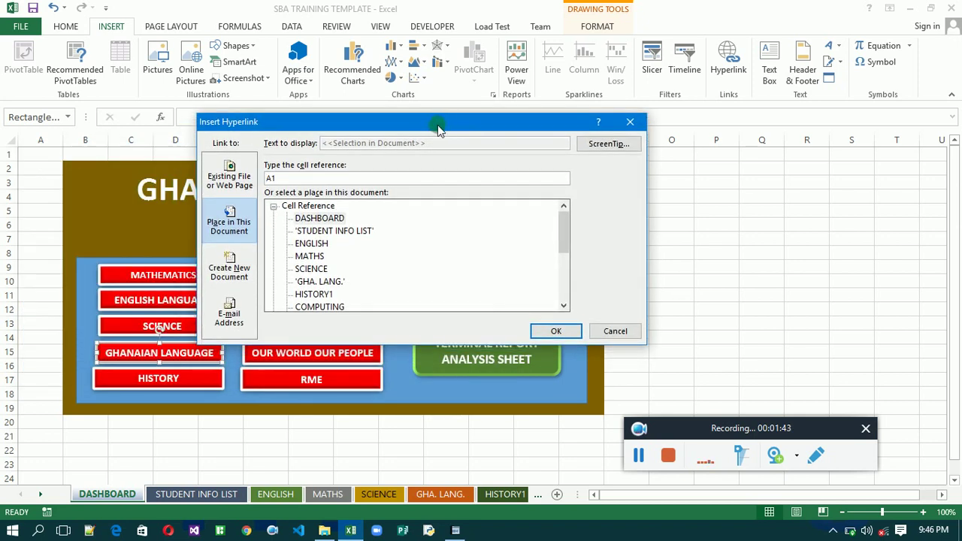
click(331, 283)
click(562, 332)
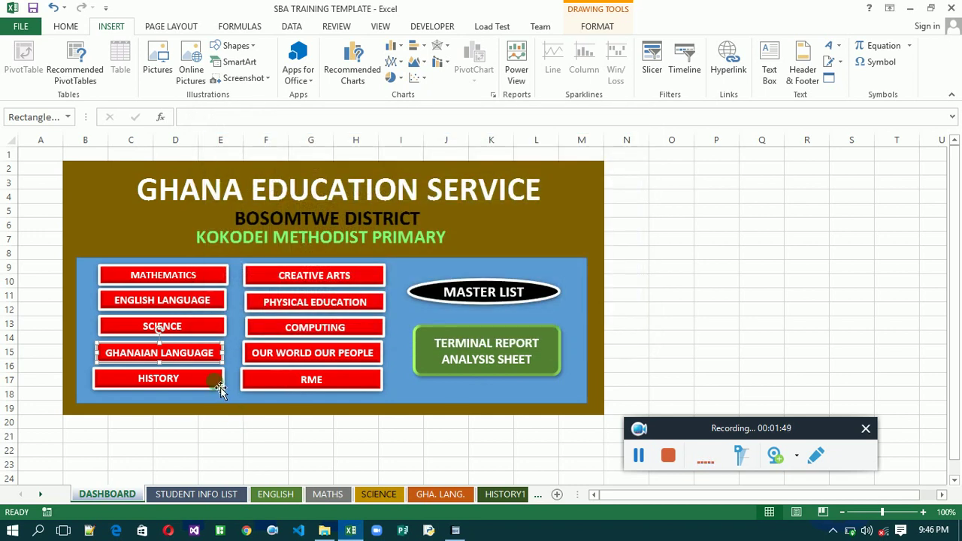
Step: Hyperlink the HISTORY button on the dashboard to cell A1 of the HISTORY1 sheet
click(219, 385)
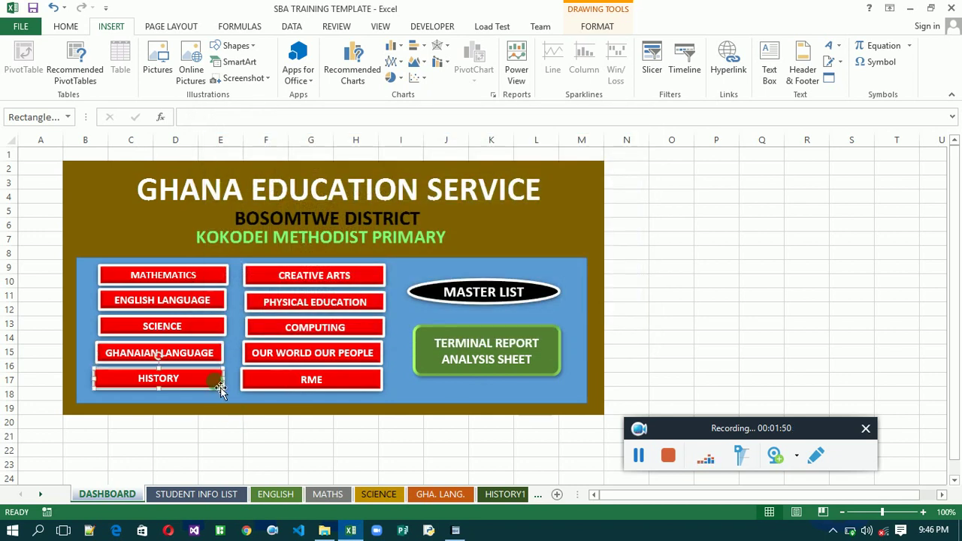
click(728, 60)
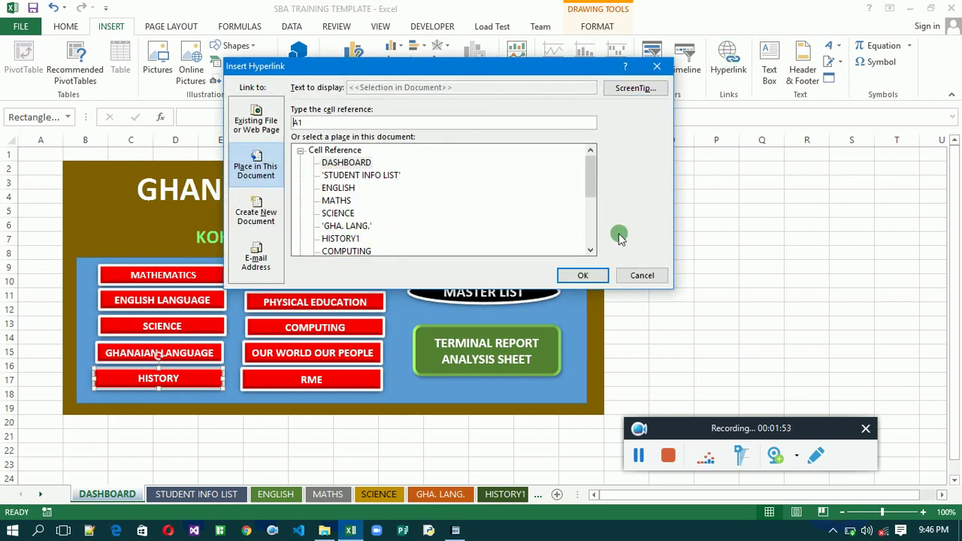
click(590, 251)
click(591, 250)
click(591, 250)
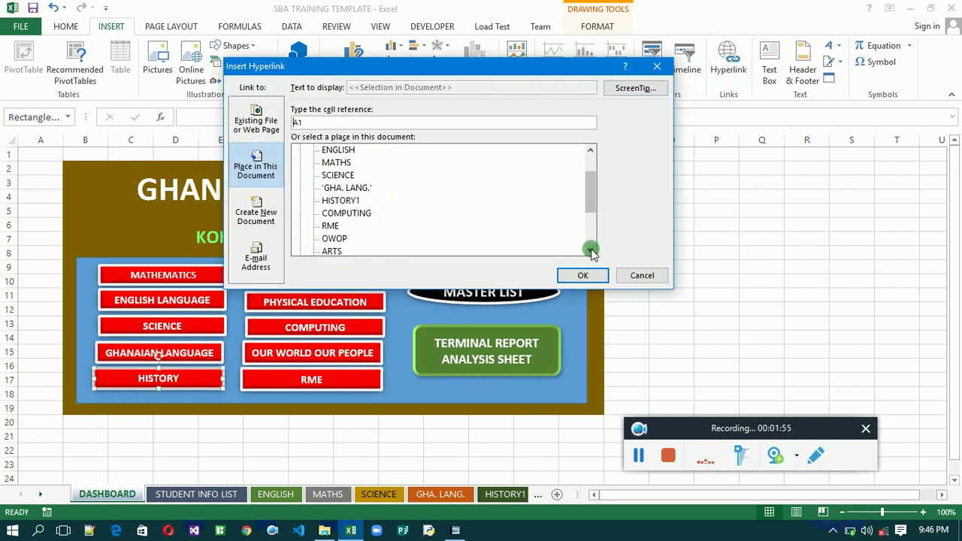
click(354, 202)
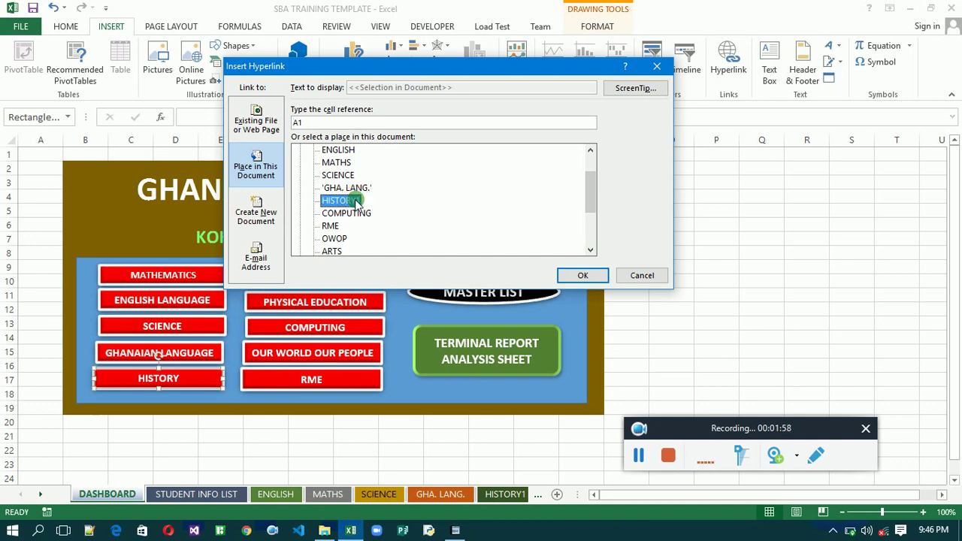
double_click(355, 201)
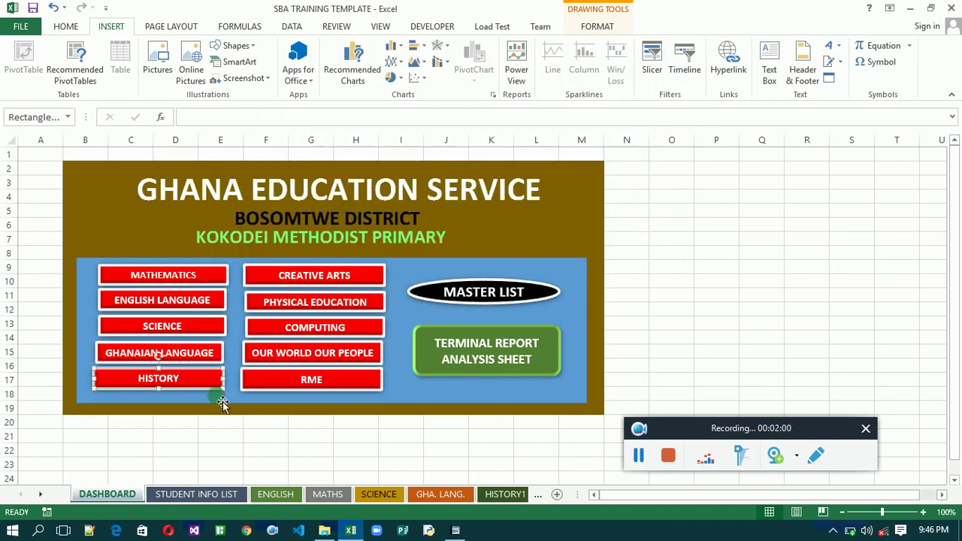
Step: Hyperlink the CREATIVE ARTS button on the dashboard to cell A1 of the ARTS sheet
click(292, 279)
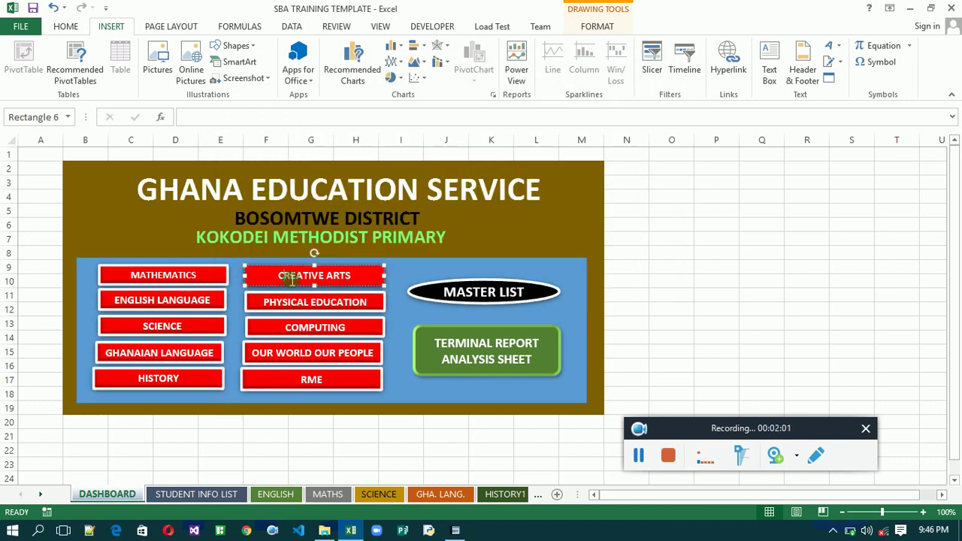
click(378, 291)
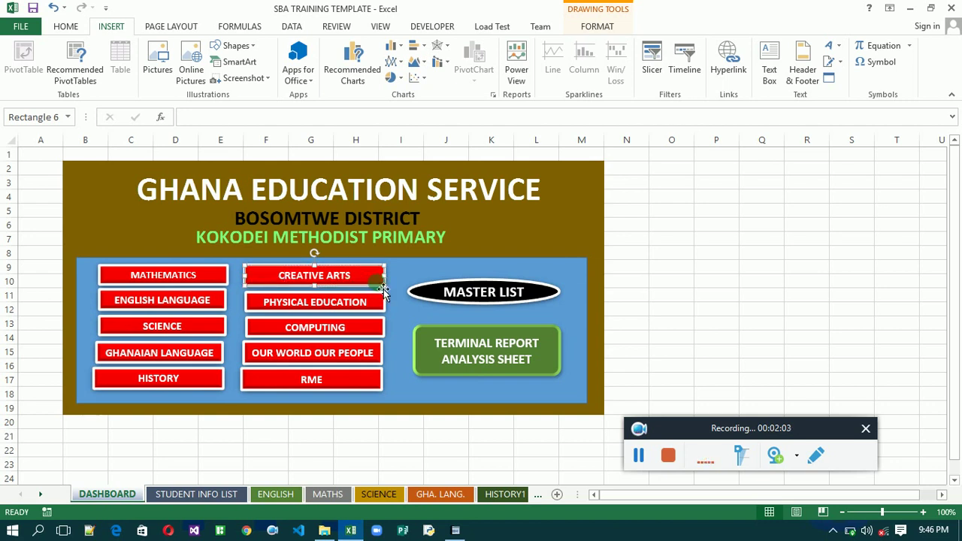
click(718, 75)
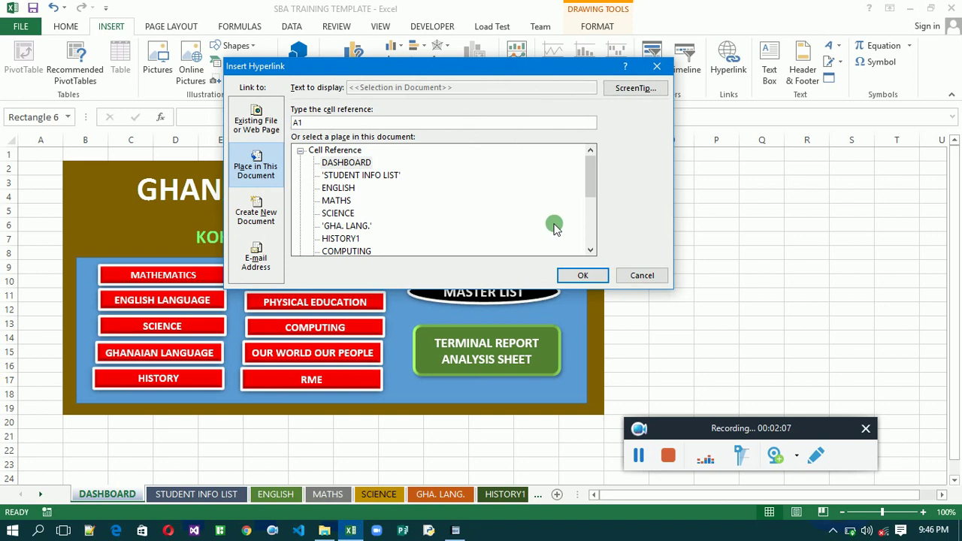
click(590, 246)
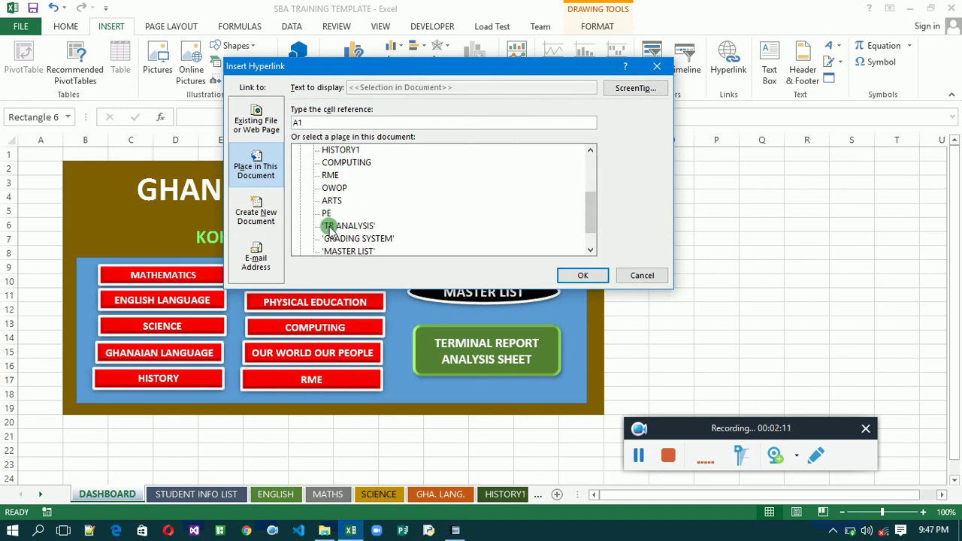
click(331, 200)
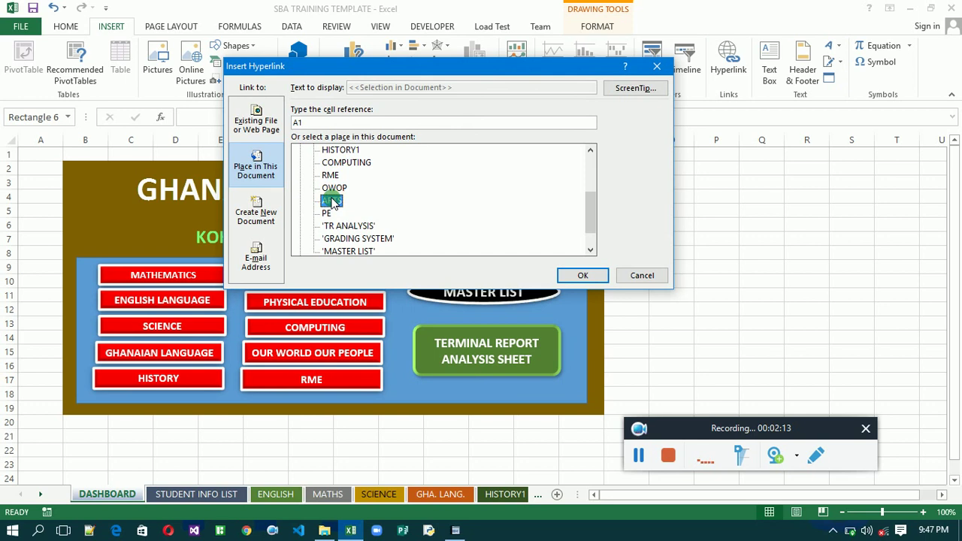
click(581, 275)
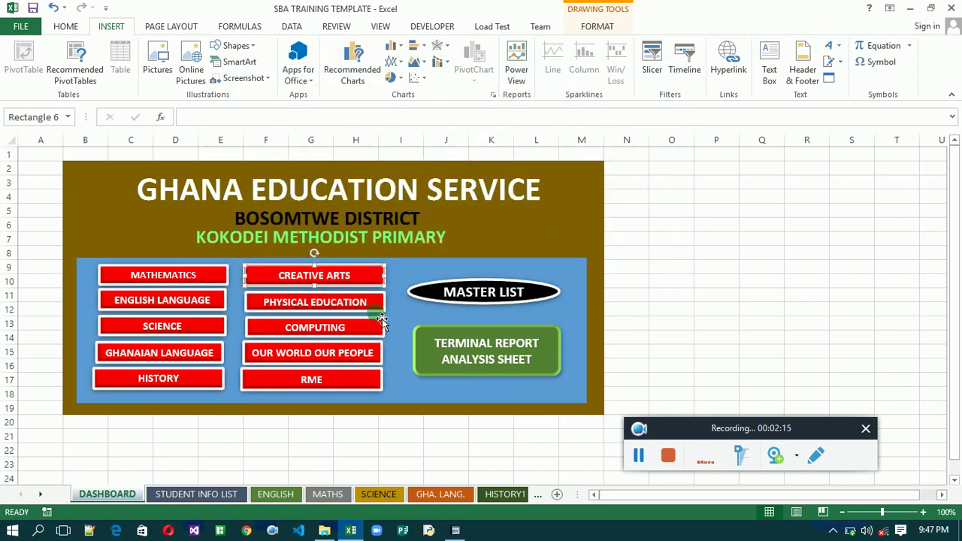
Step: Hyperlink the PHYSICAL EDUCATION button on the dashboard to cell A1 of the PE sheet
click(380, 309)
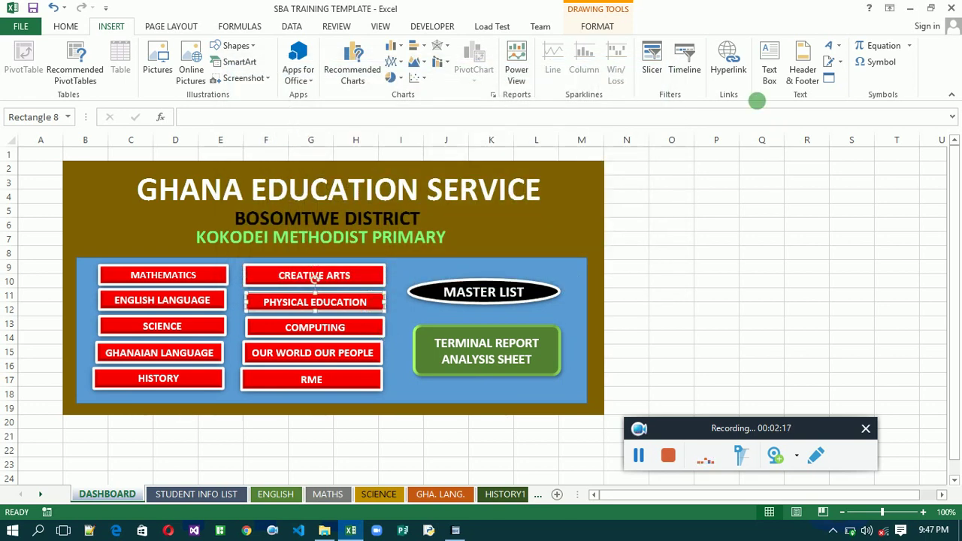
click(741, 71)
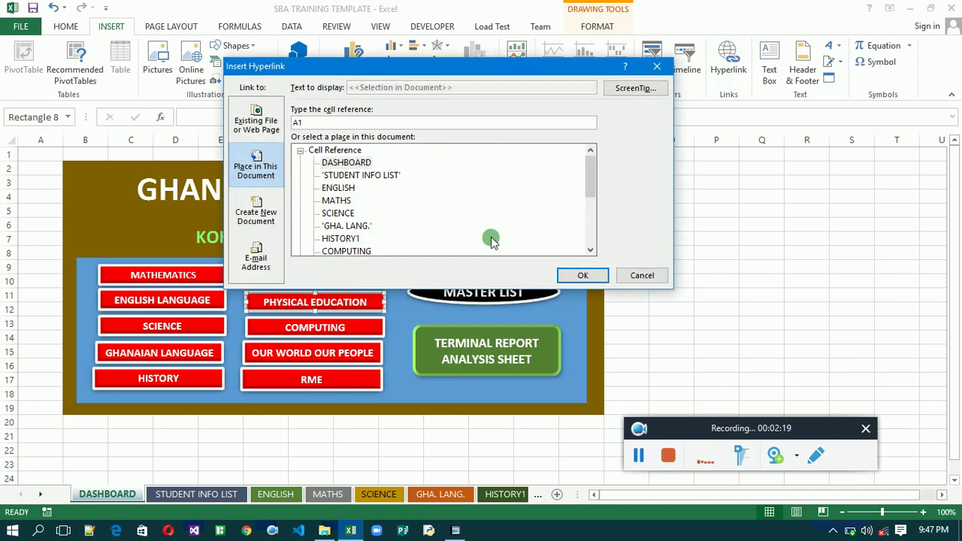
click(591, 250)
click(591, 249)
click(591, 249)
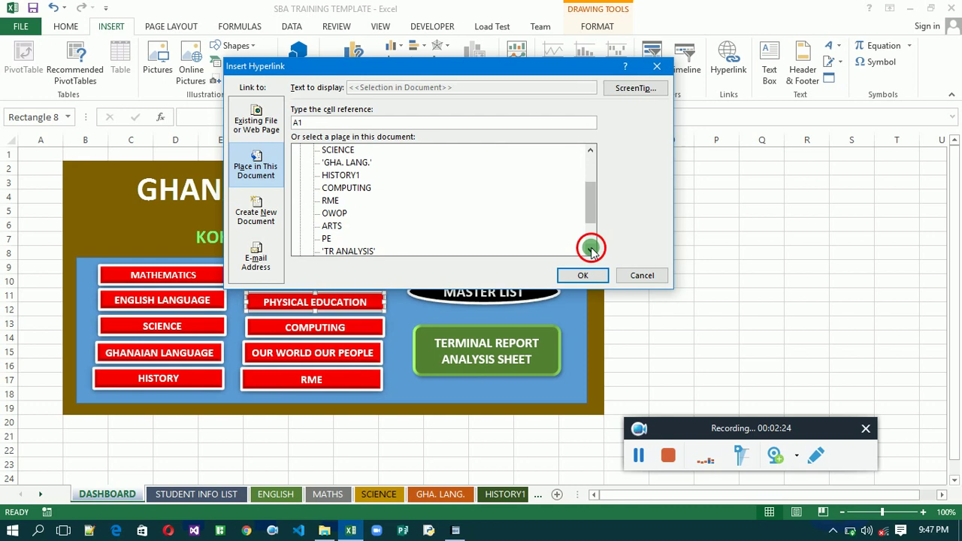
click(591, 250)
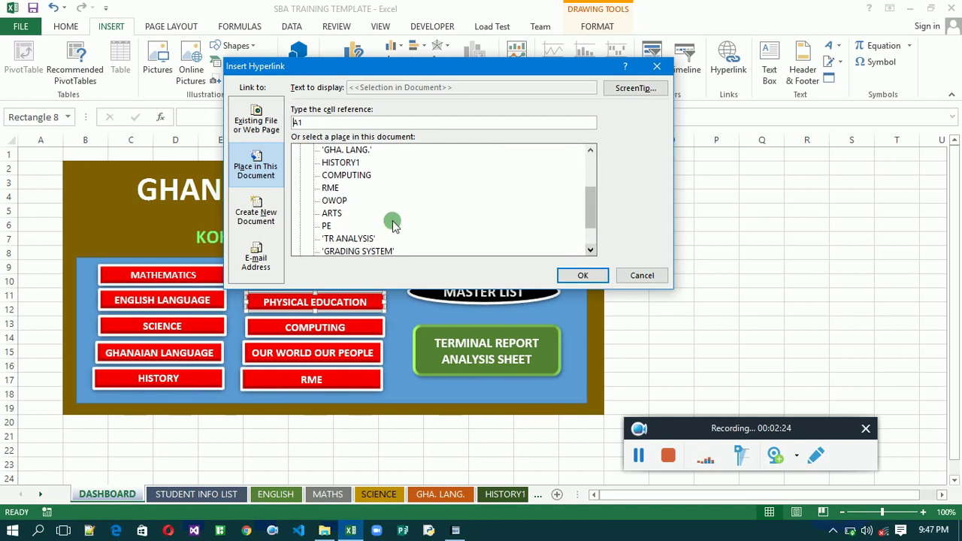
click(325, 226)
click(583, 275)
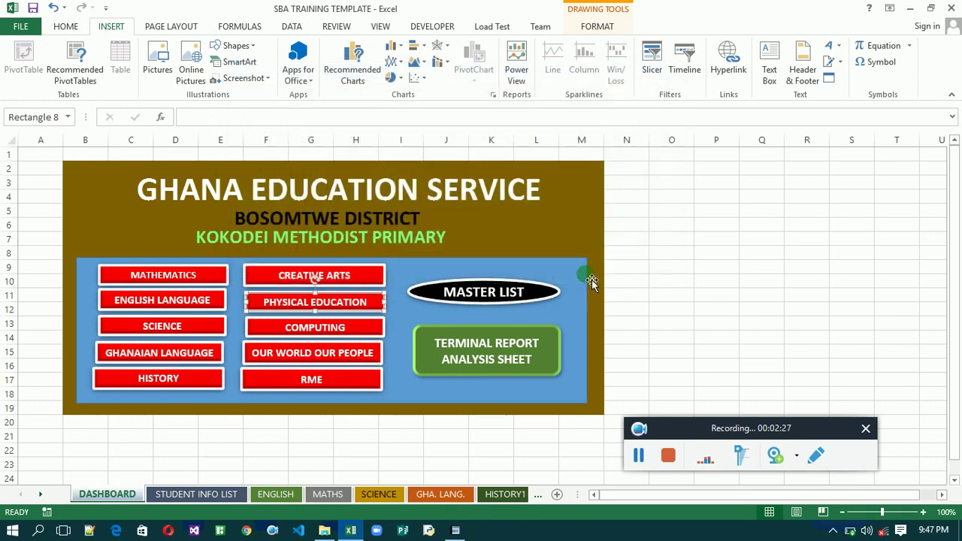
Step: Hyperlink the COMPUTING button on the dashboard to cell A1 of the COMPUTING sheet
click(372, 336)
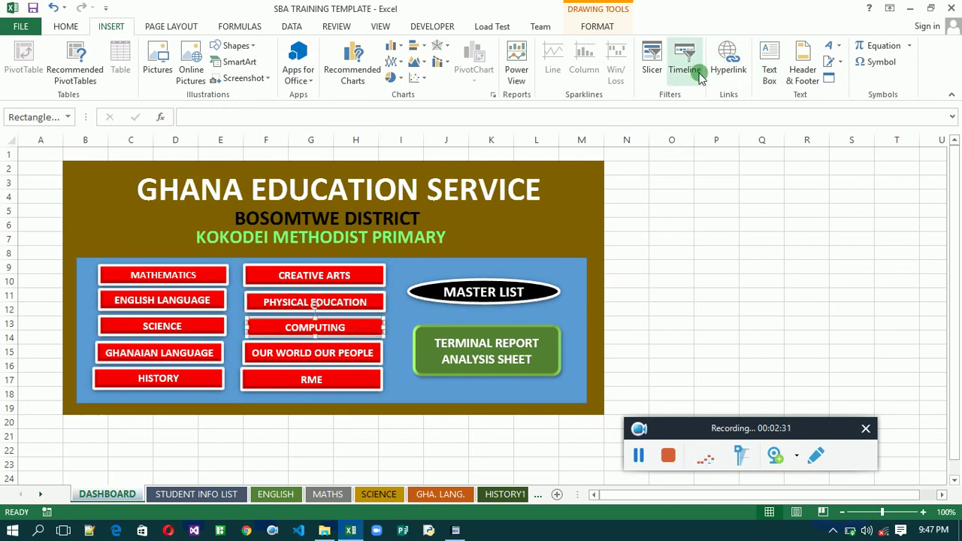
click(723, 75)
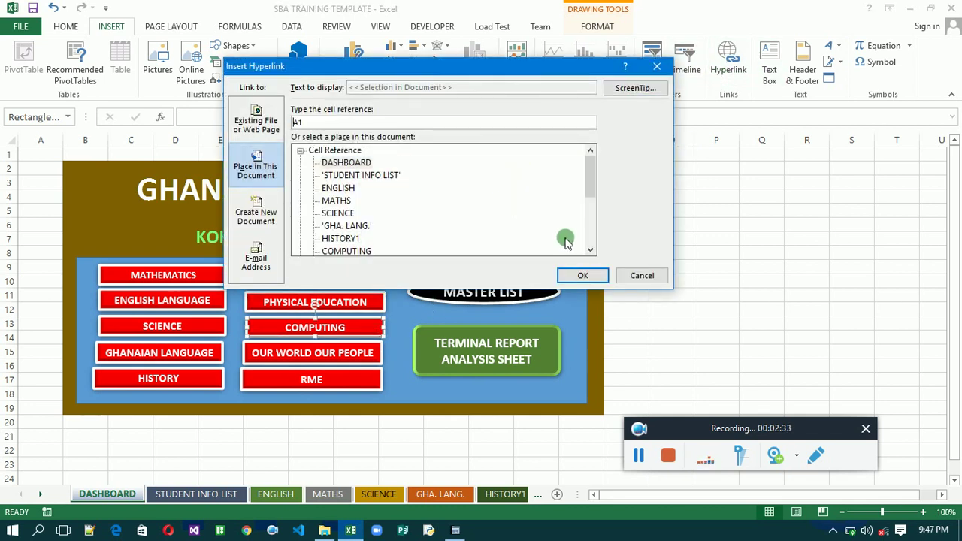
click(586, 251)
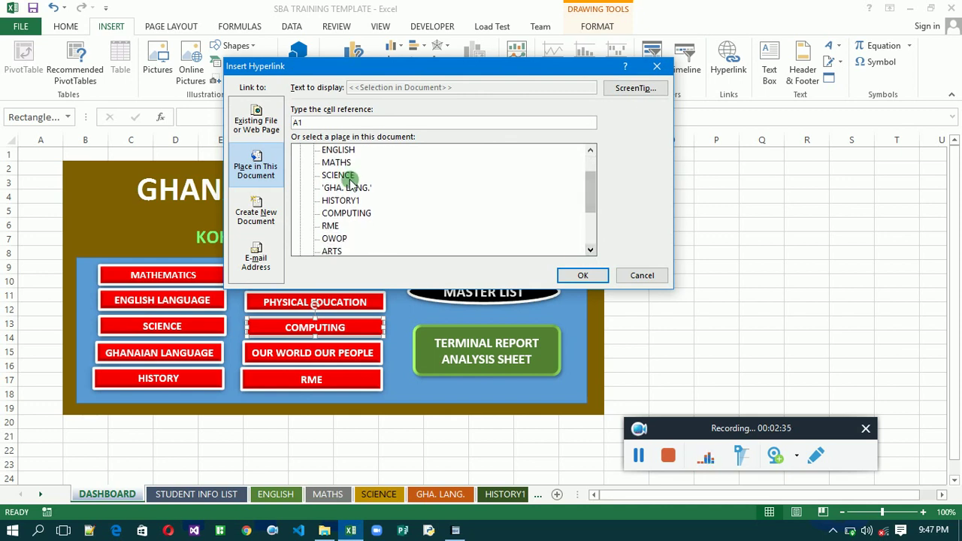
click(261, 174)
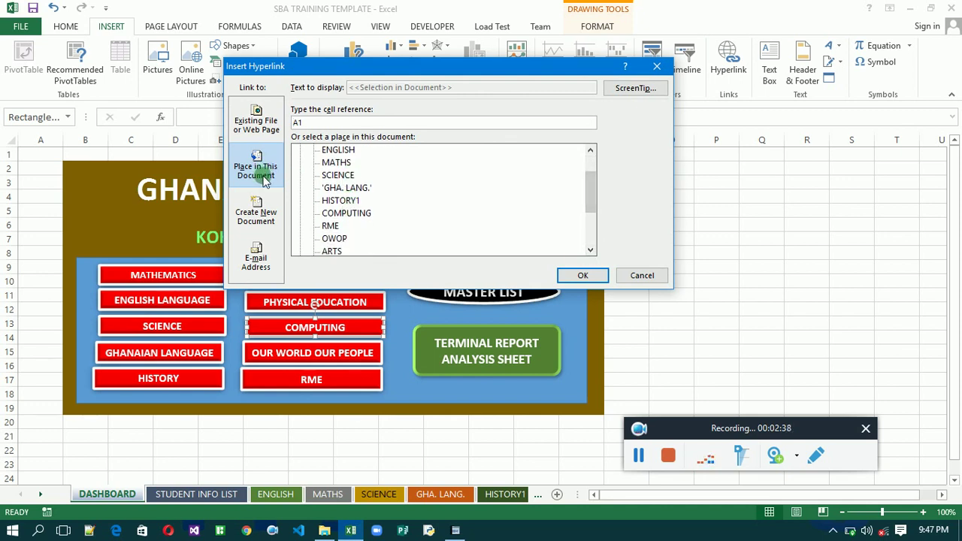
click(349, 212)
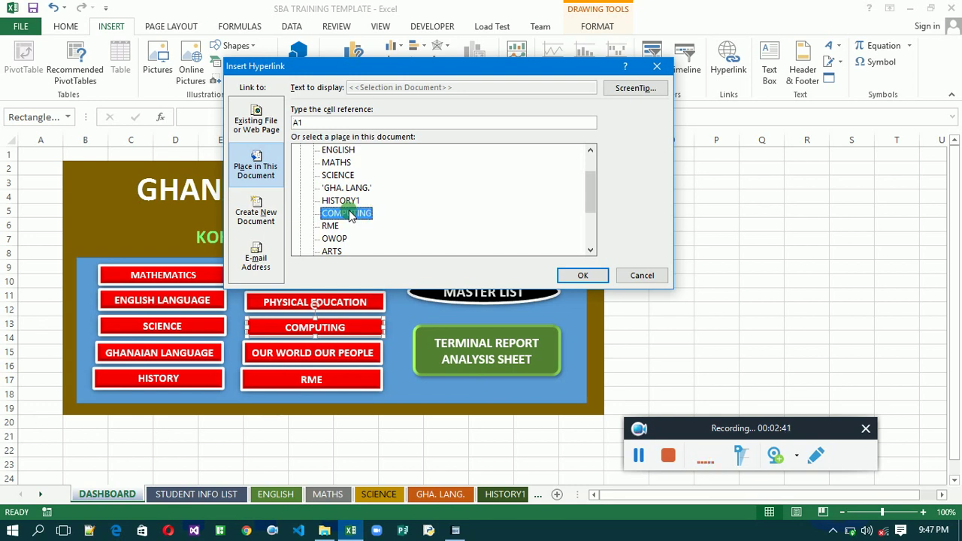
click(583, 274)
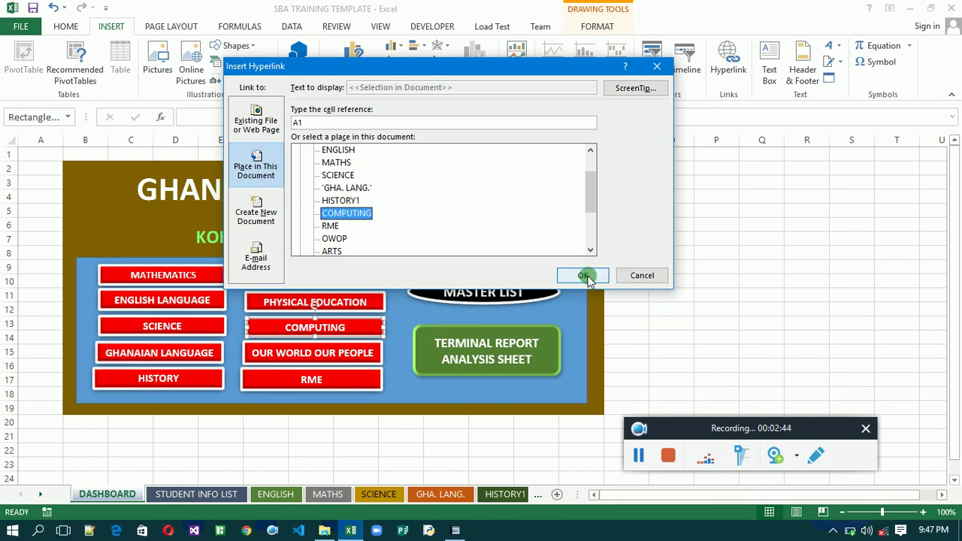
Step: Hyperlink the OUR WORLD OUR PEOPLE button on the dashboard to cell A1 of the OWOP sheet
click(379, 361)
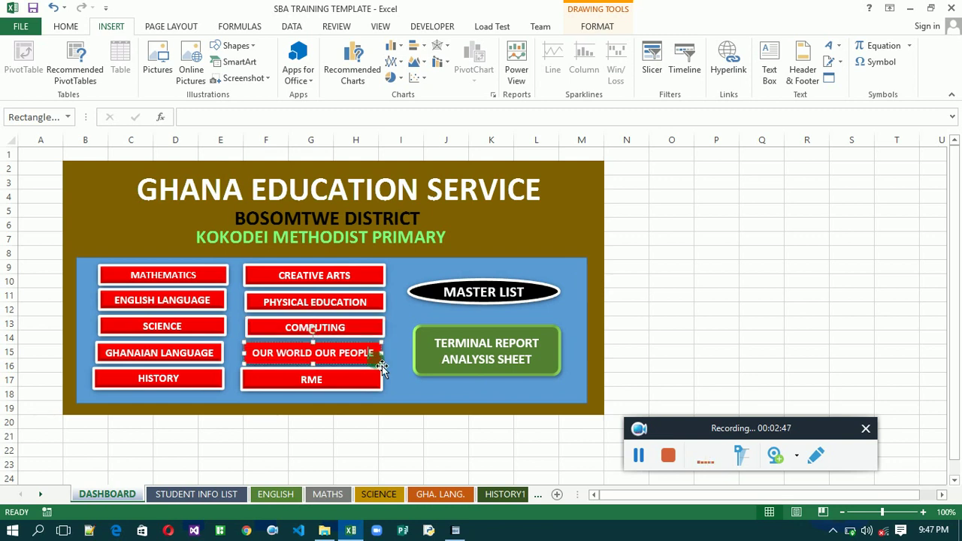
click(726, 75)
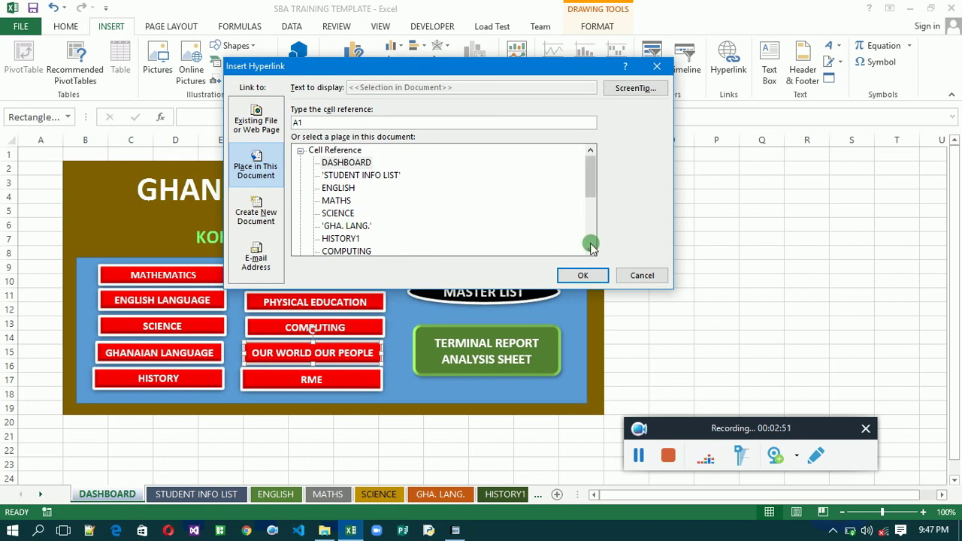
click(590, 248)
click(331, 249)
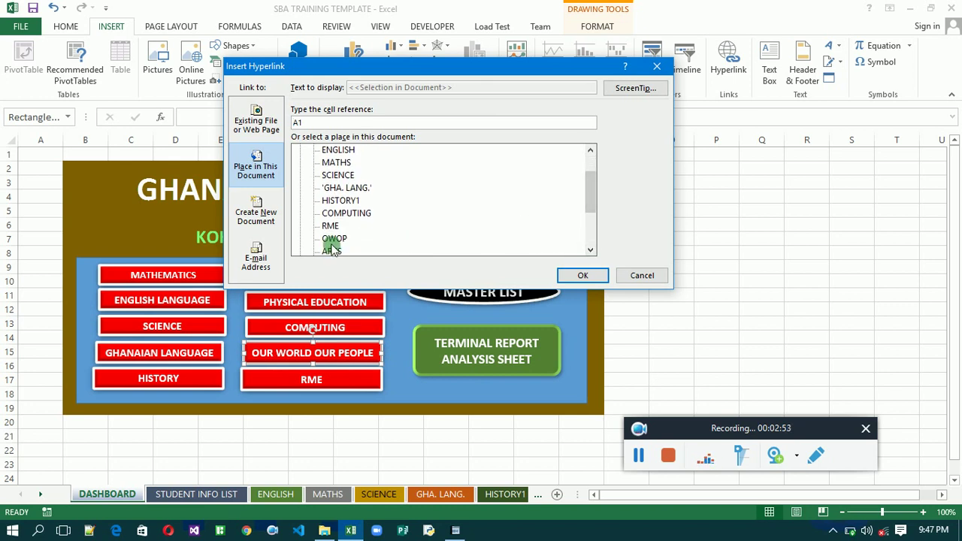
click(578, 273)
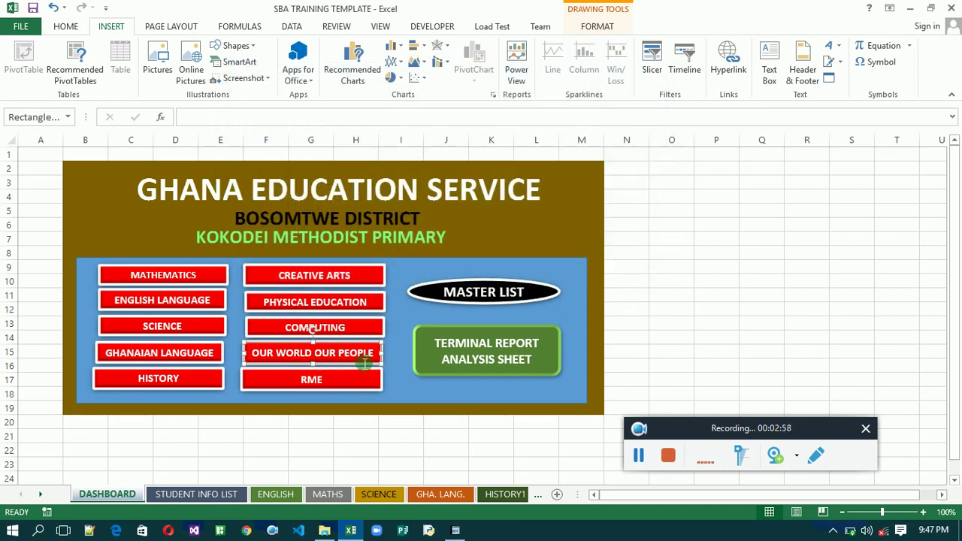
Step: Hyperlink the RME button on the dashboard to cell A1 of the RME sheet
click(372, 387)
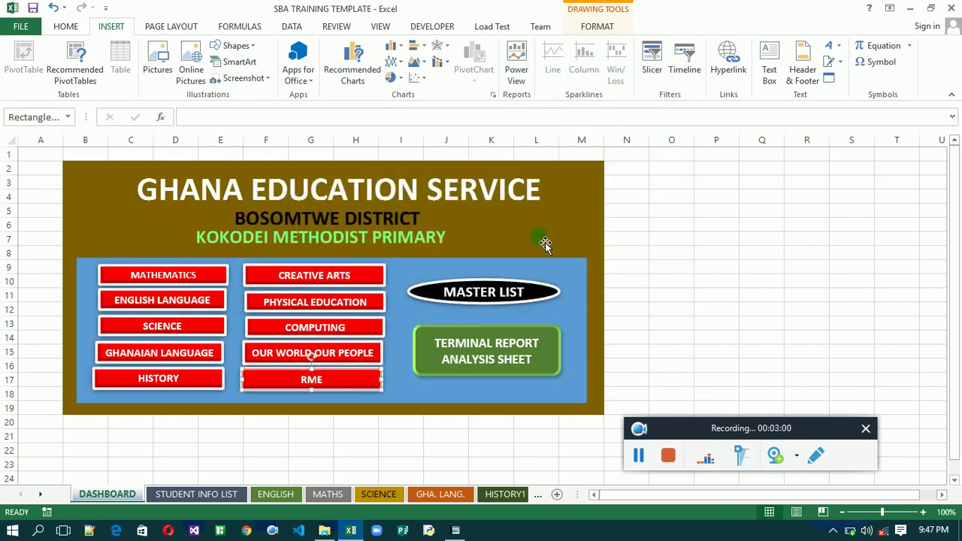
click(729, 60)
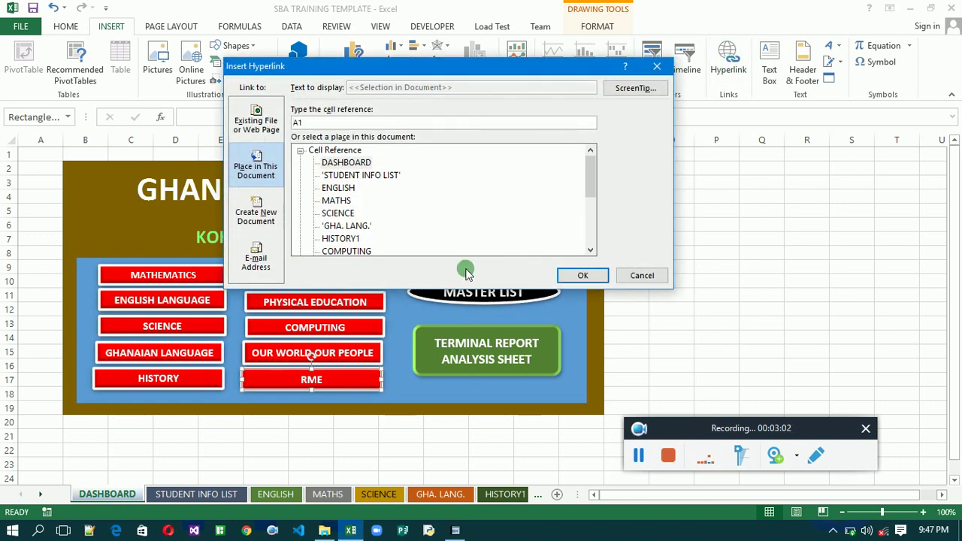
click(590, 250)
double_click(590, 250)
click(330, 226)
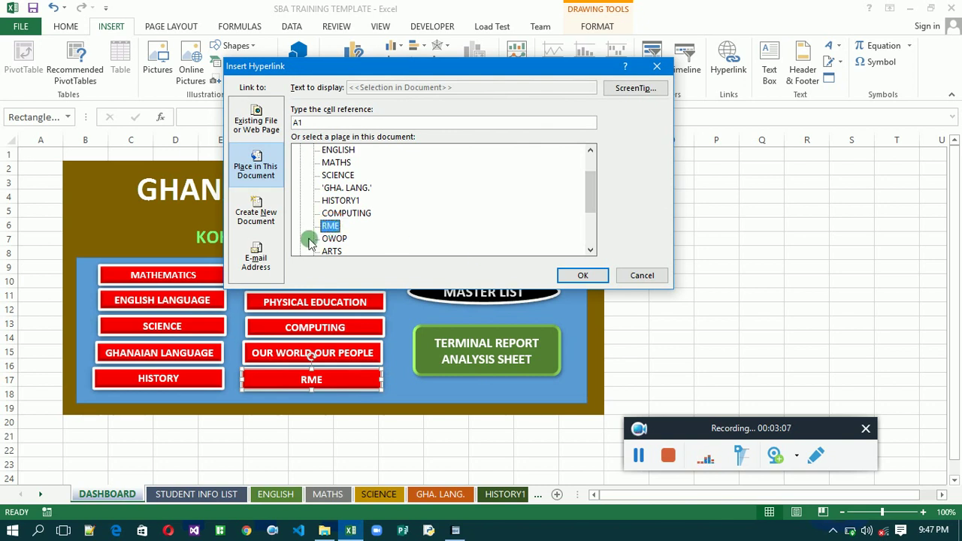
double_click(333, 229)
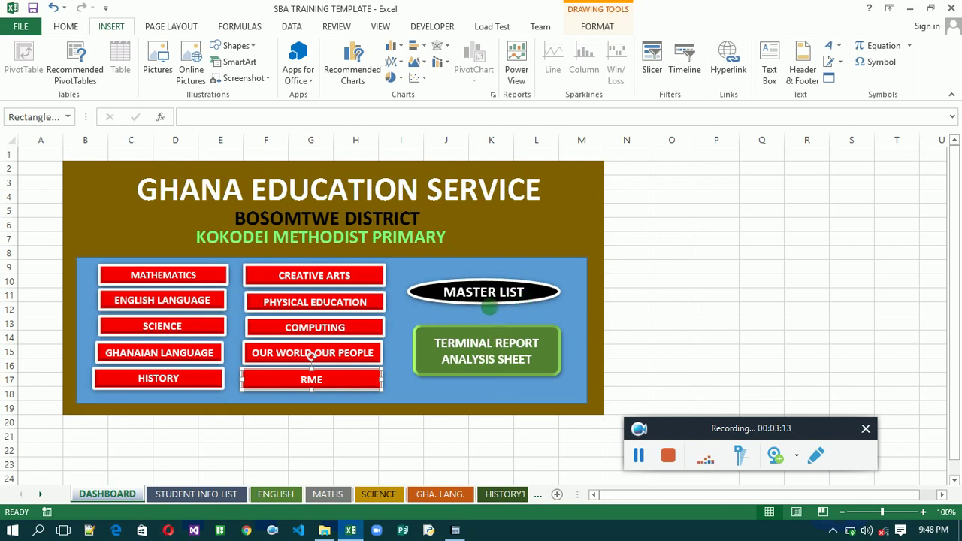
Step: Draw a rectangle about 2.01" wide and 0.21" high below the TERMINAL REPORT ANALYSIS SHEET button, inside the blue area
click(236, 47)
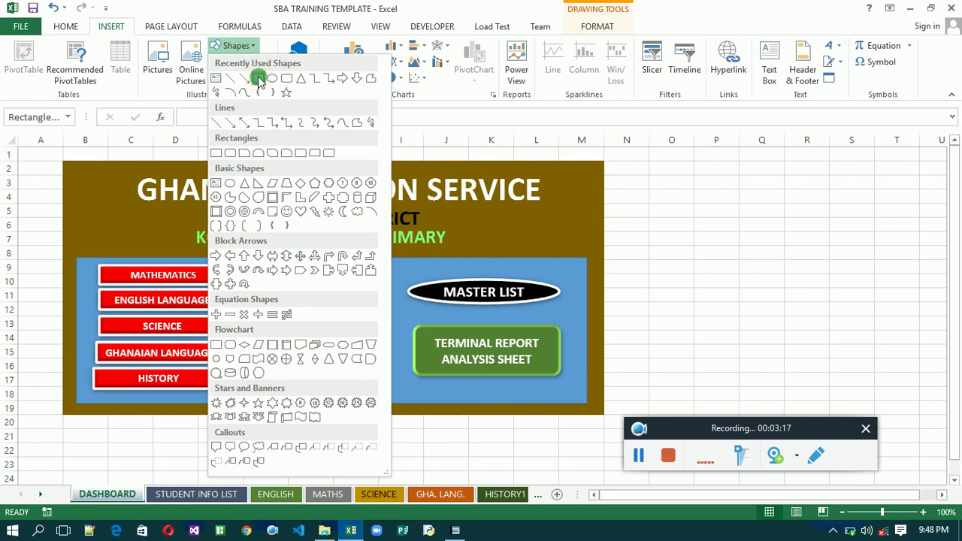
click(258, 80)
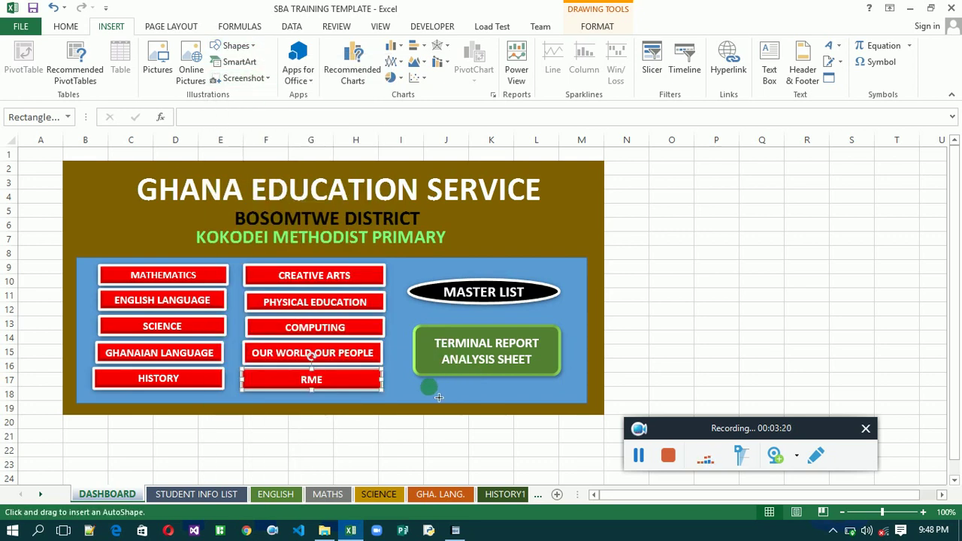
drag(439, 397, 564, 400)
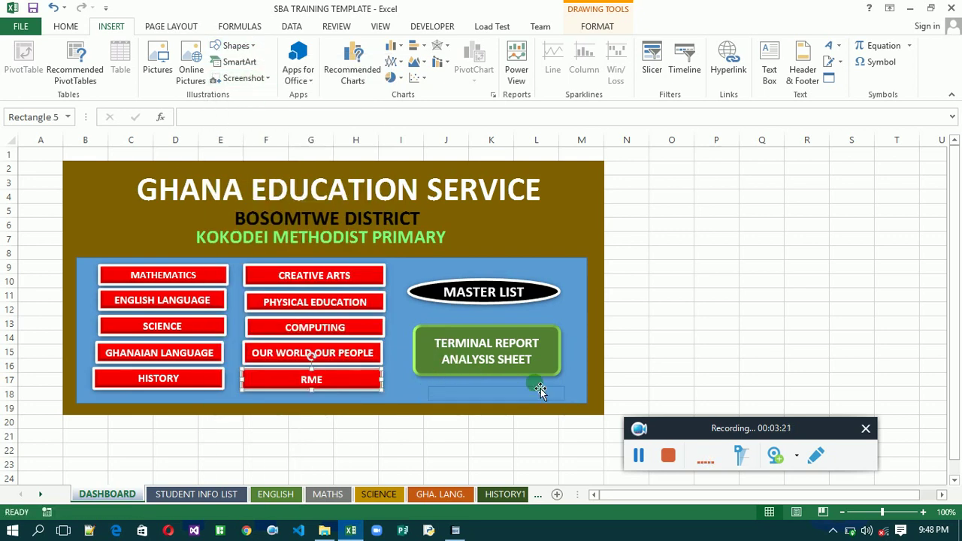
Step: Move the MASTER LIST and TERMINAL REPORT ANALYSIS SHEET buttons slightly upward to free space above the new rectangle
click(550, 351)
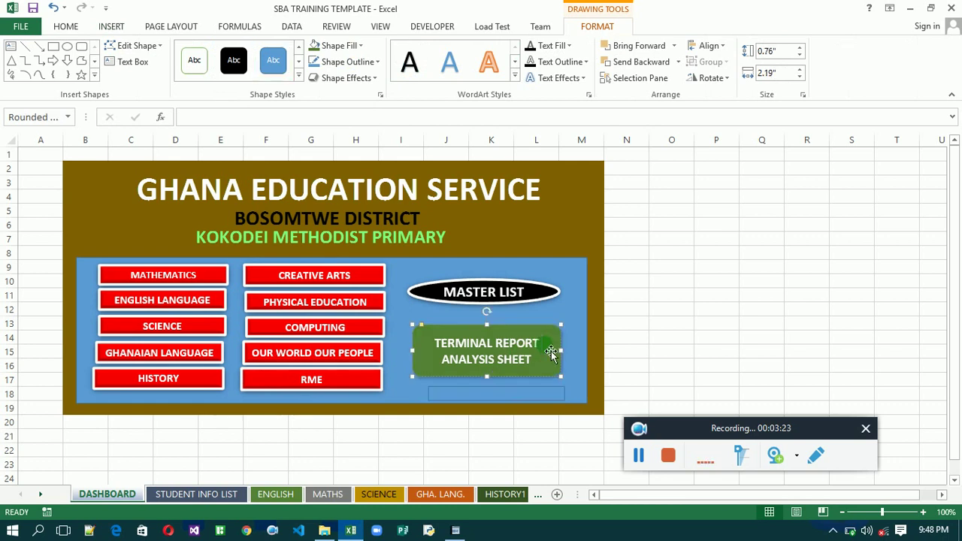
drag(553, 353, 551, 338)
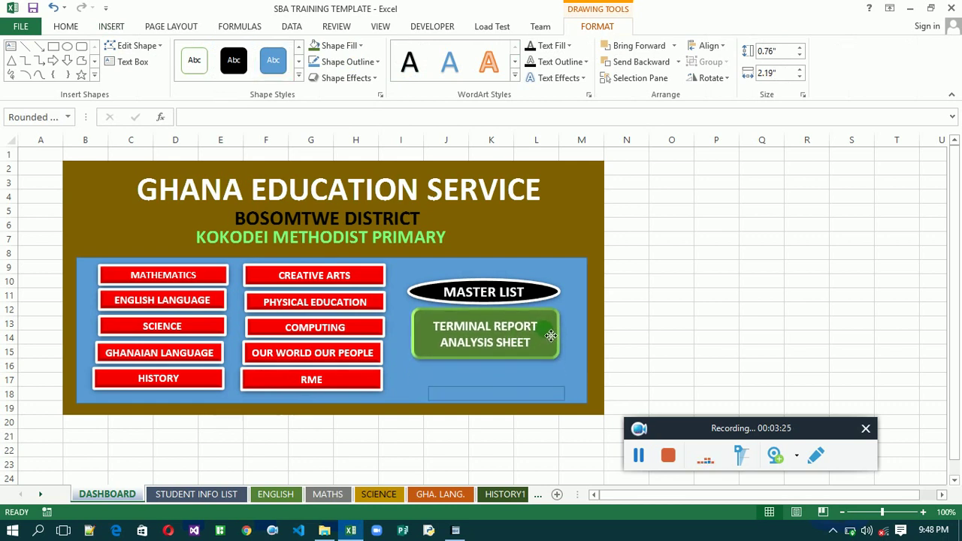
click(545, 300)
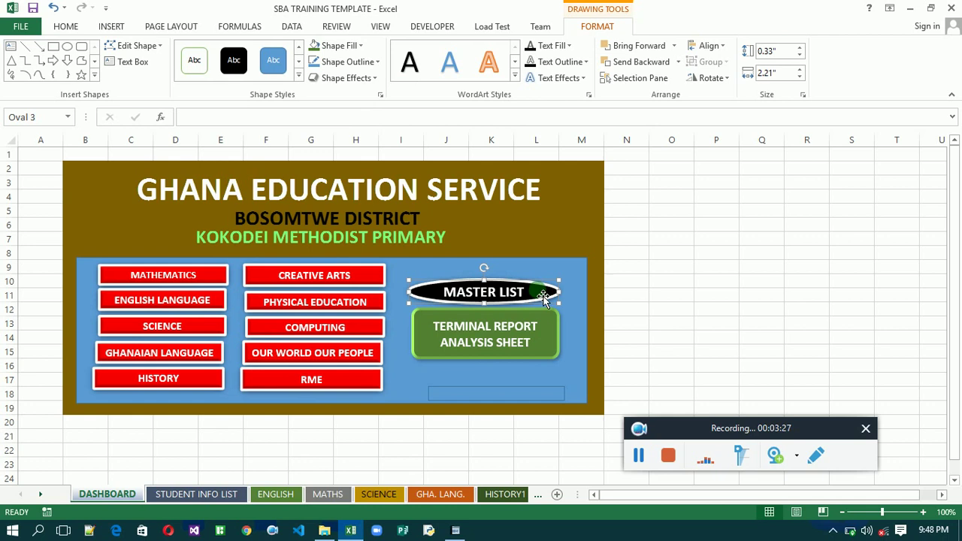
drag(548, 293, 548, 280)
click(547, 323)
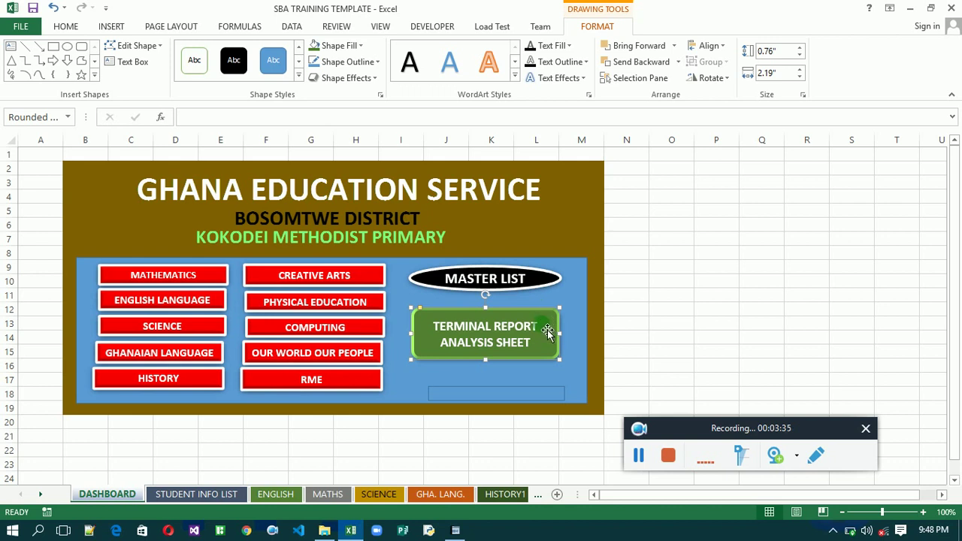
drag(541, 323, 541, 315)
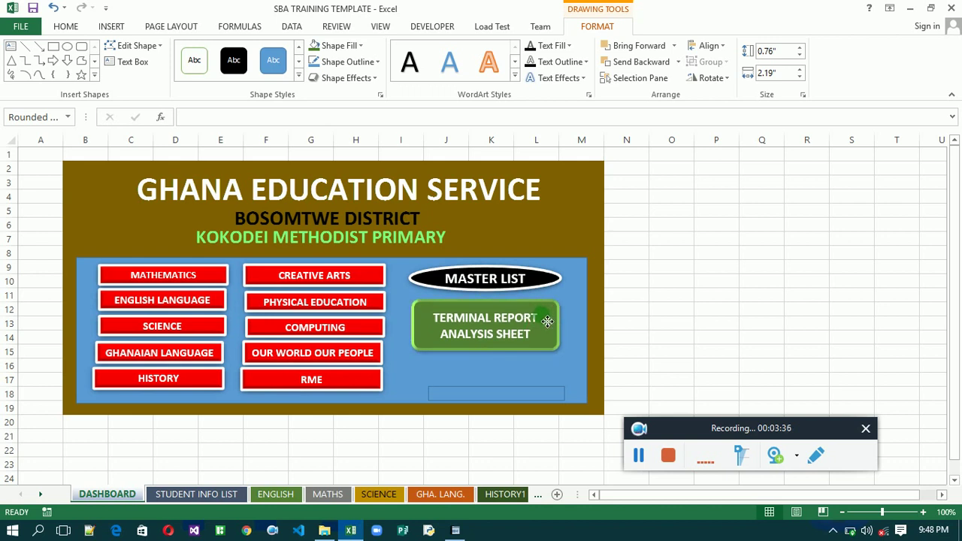
Step: Label the new rectangle STUDENT INFO LIST and format its text as bold, size 14, centred horizontally and vertically
click(530, 397)
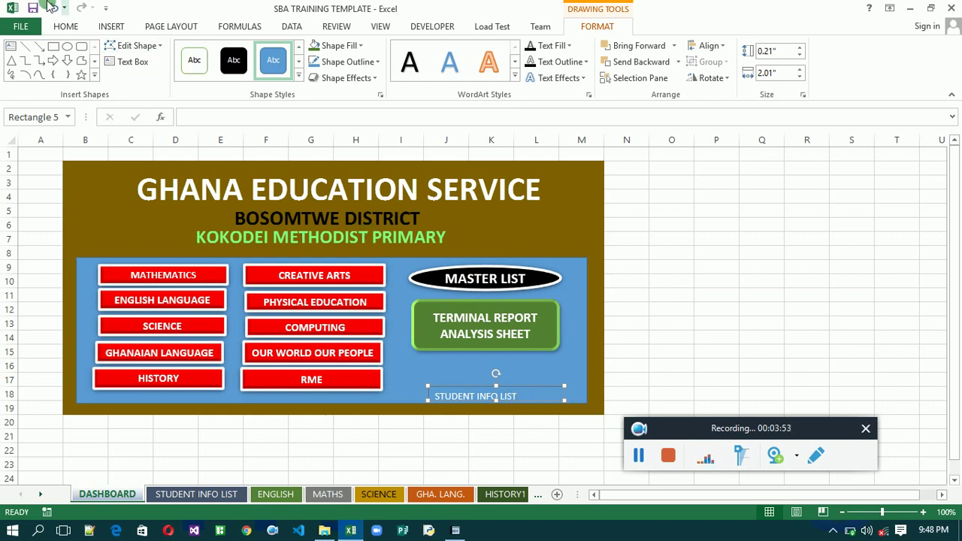
click(65, 28)
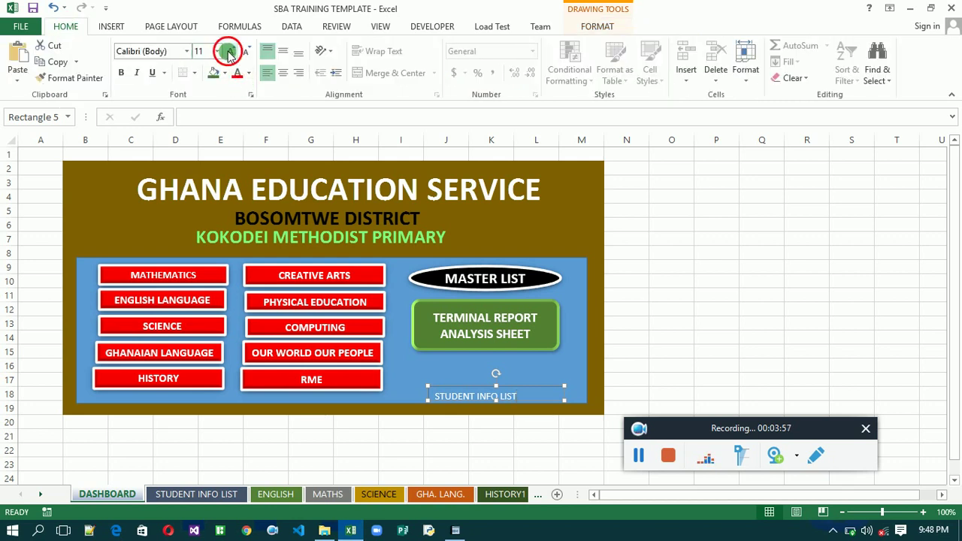
click(556, 403)
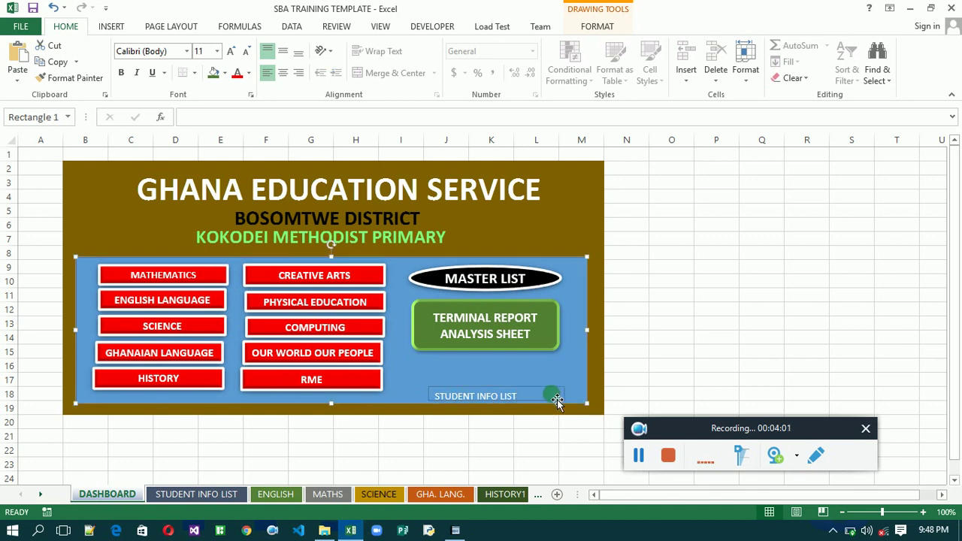
click(557, 402)
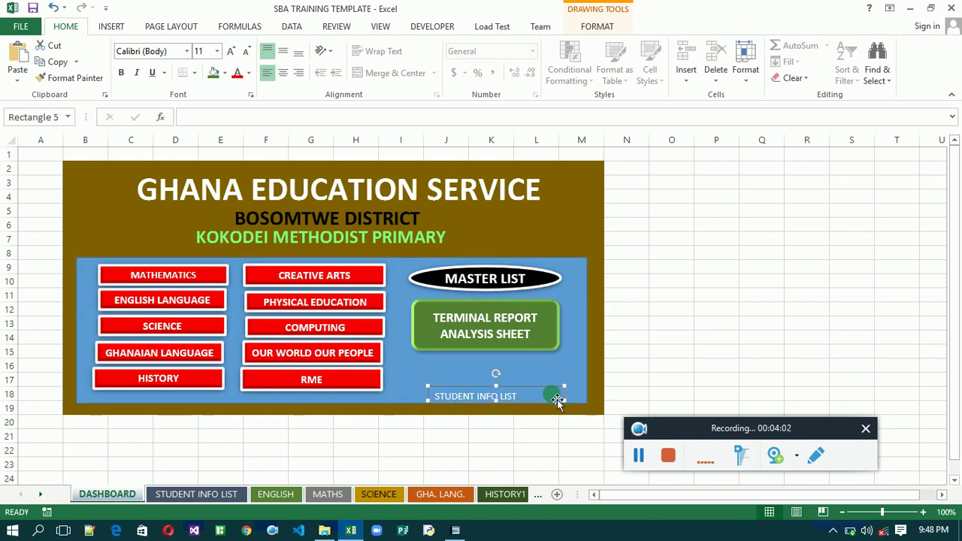
click(233, 52)
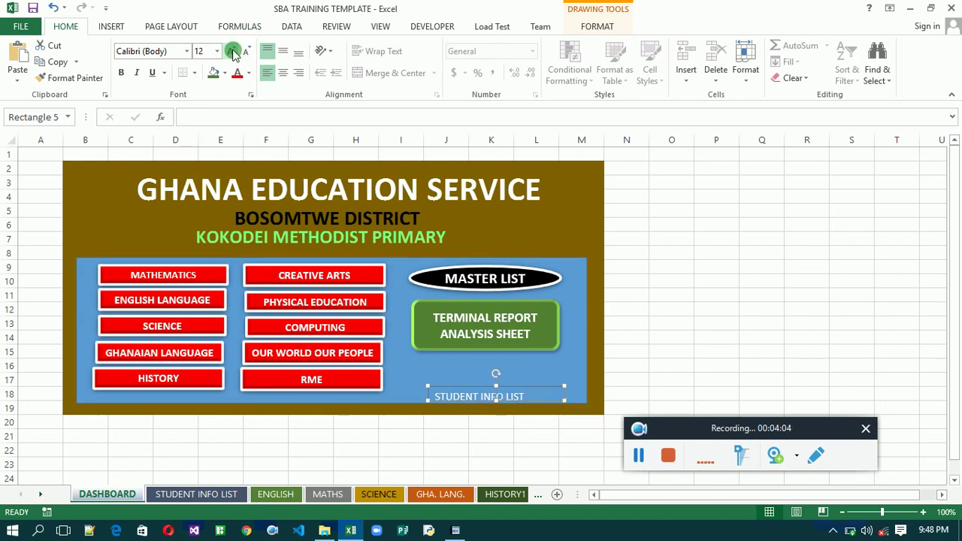
click(123, 75)
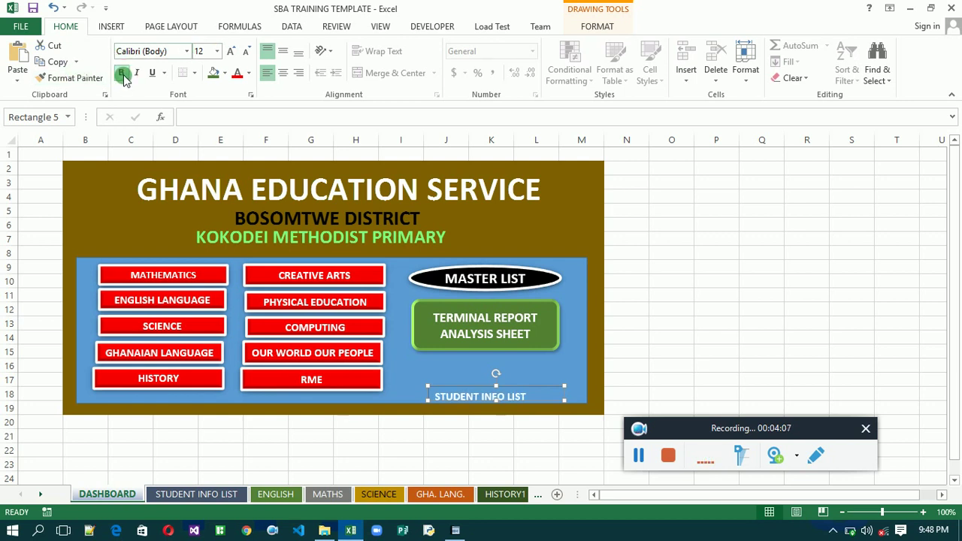
click(230, 52)
click(285, 73)
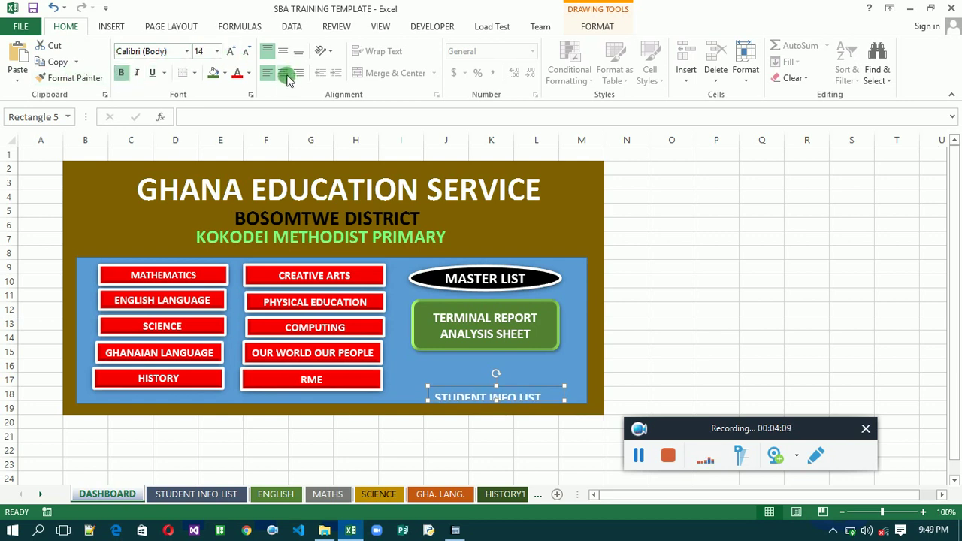
click(284, 51)
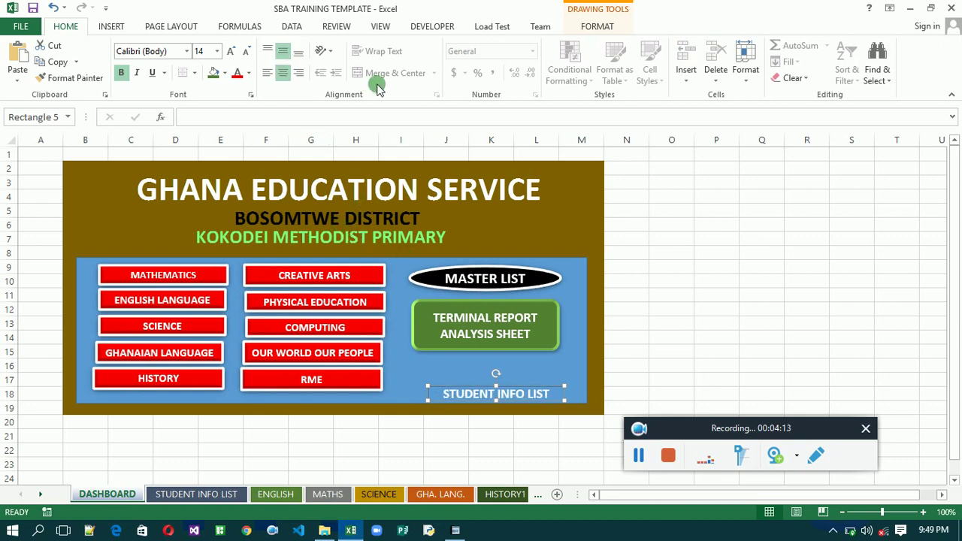
Step: Fill the STUDENT INFO LIST rectangle with a light gold theme colour and set its text colour to automatic black
click(224, 72)
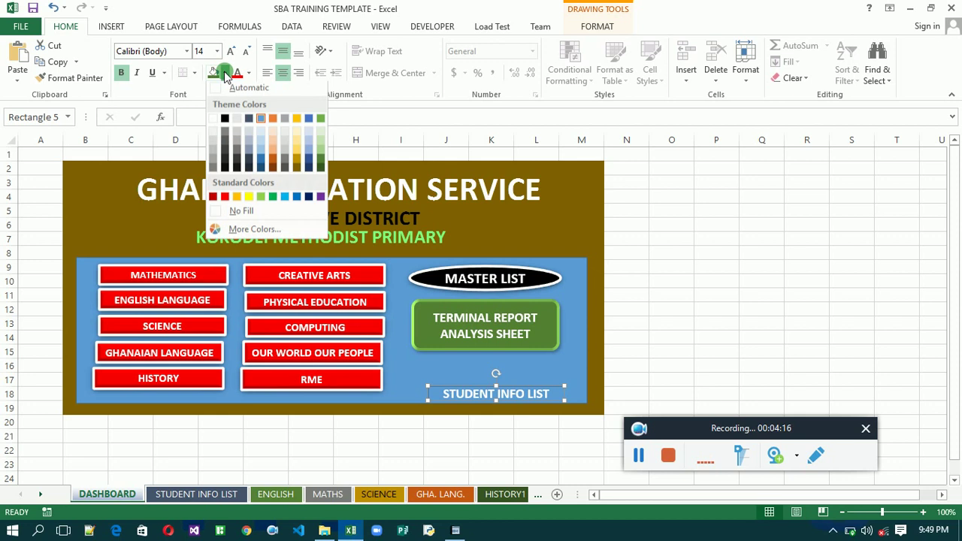
click(250, 201)
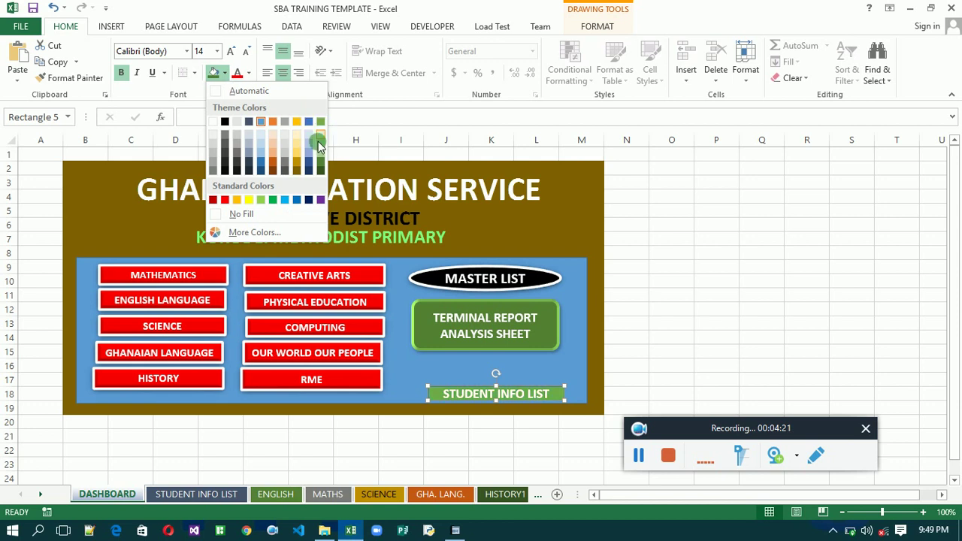
click(299, 160)
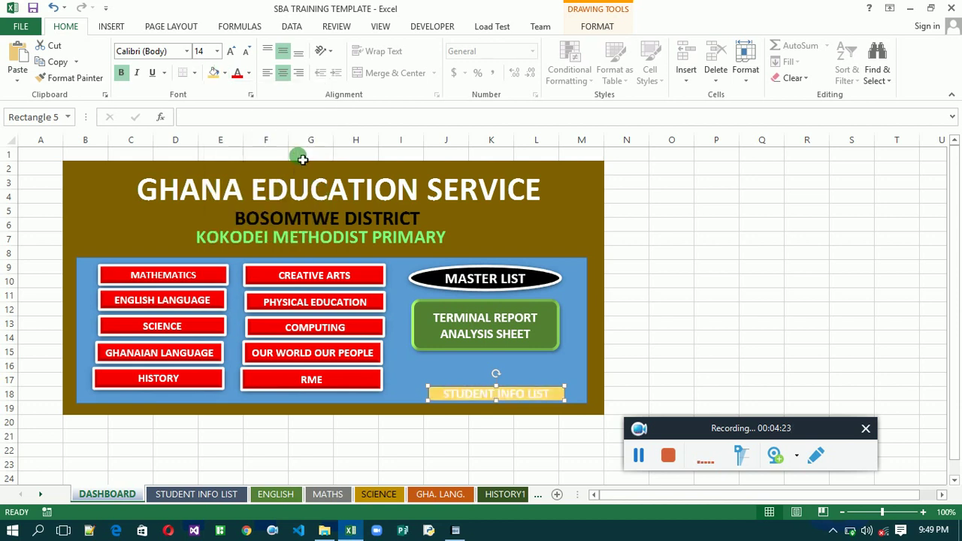
click(253, 78)
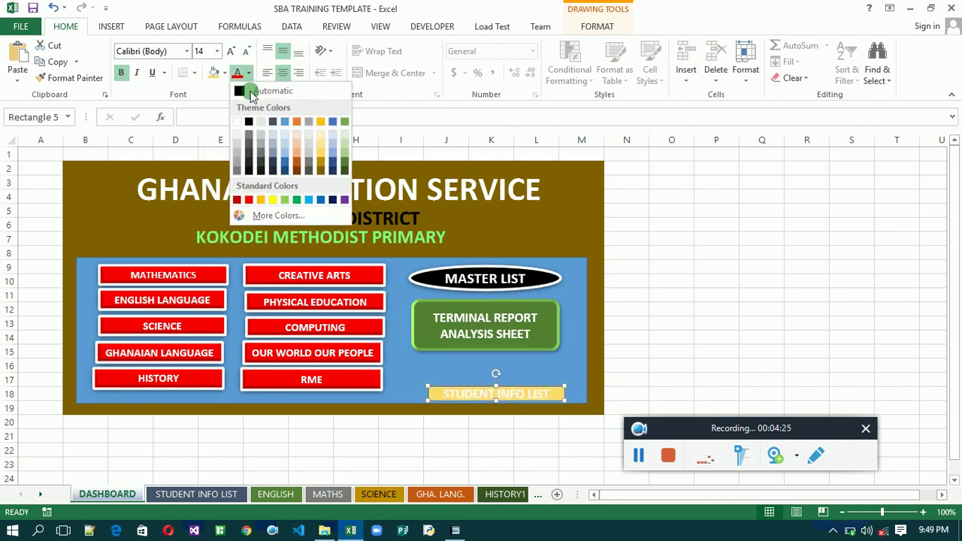
click(239, 94)
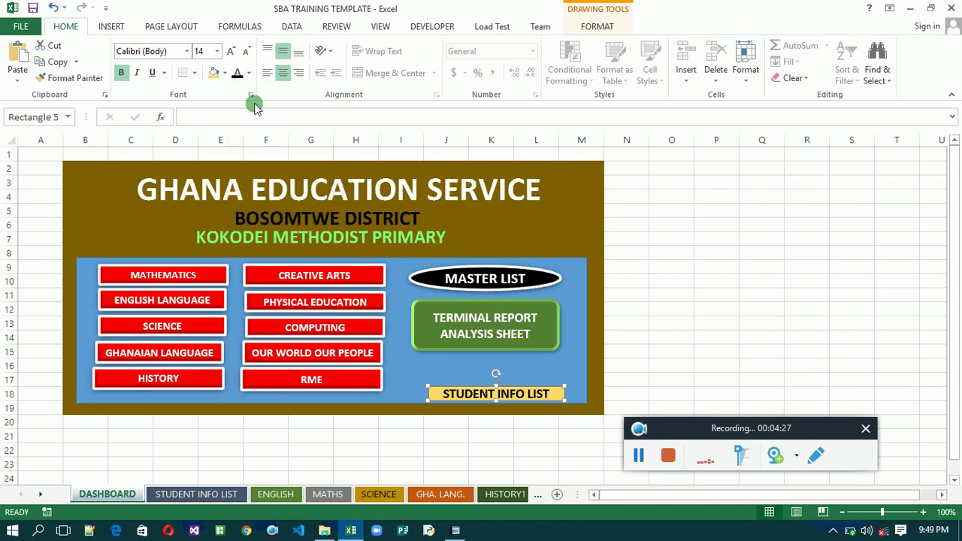
Step: Apply the first preset shape effect to the STUDENT INFO LIST rectangle
click(598, 26)
click(348, 78)
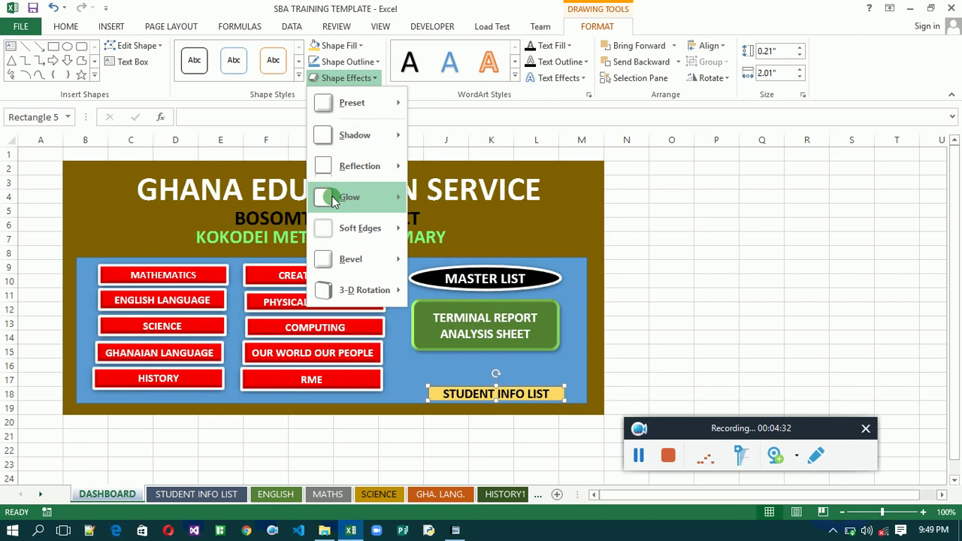
click(352, 107)
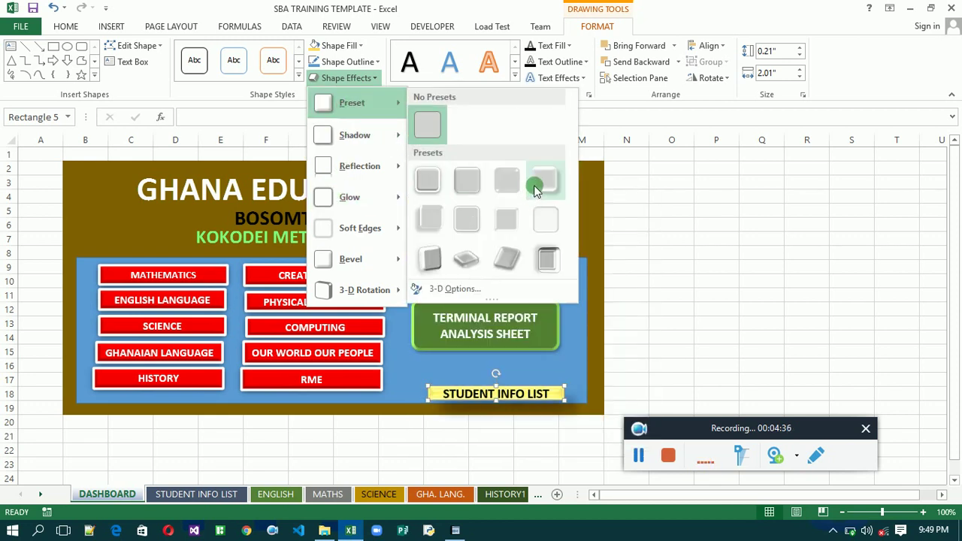
click(434, 185)
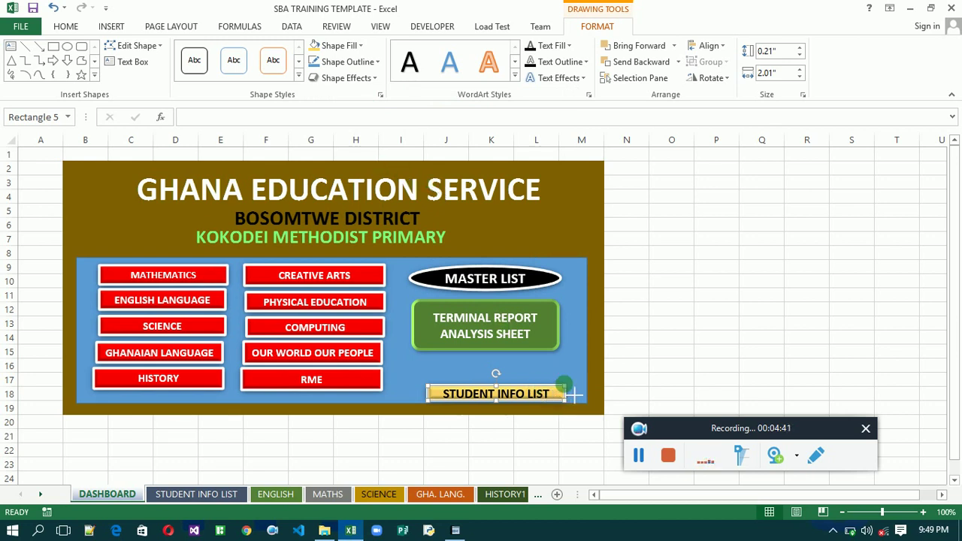
Step: Enlarge the STUDENT INFO LIST button to about 0.49" high below the TERMINAL REPORT ANALYSIS SHEET button, and set its font size to 16
drag(569, 389, 549, 384)
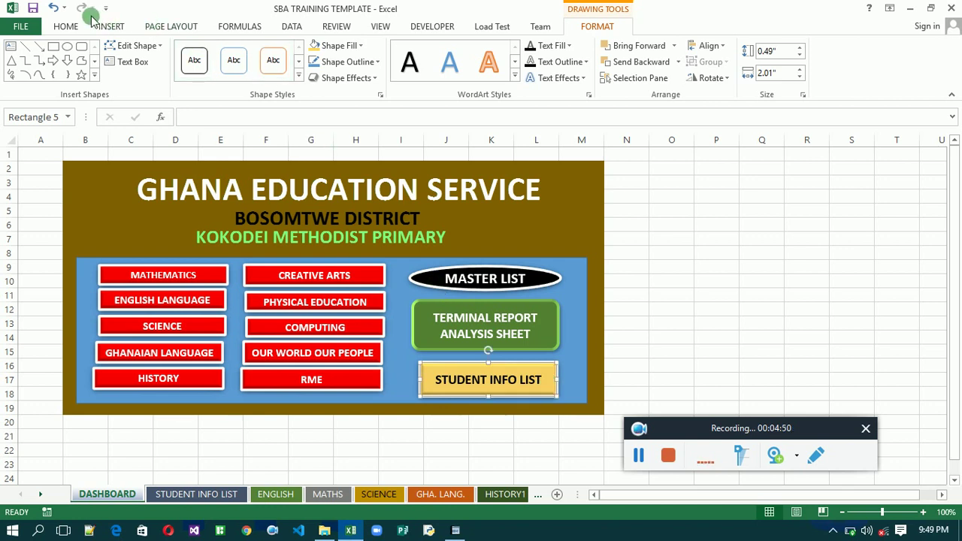
click(67, 26)
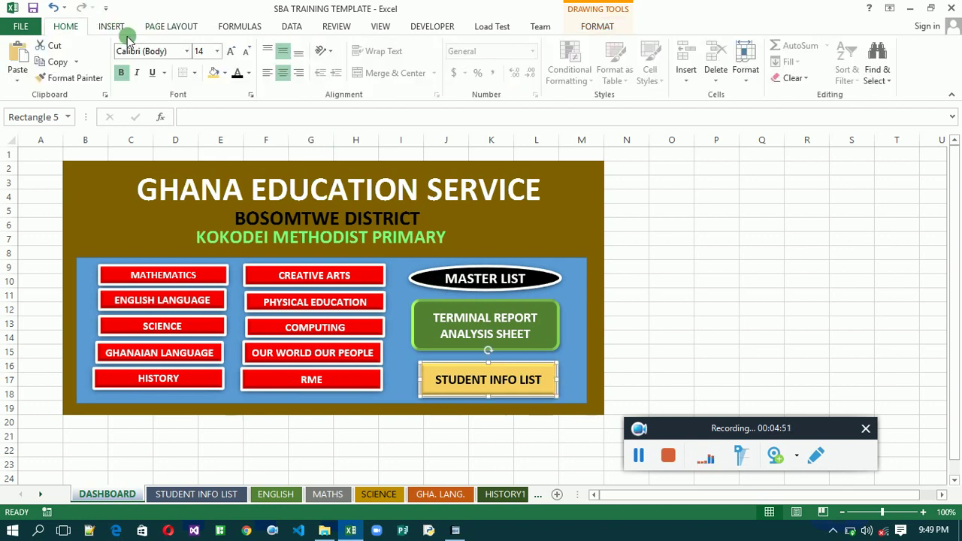
click(232, 51)
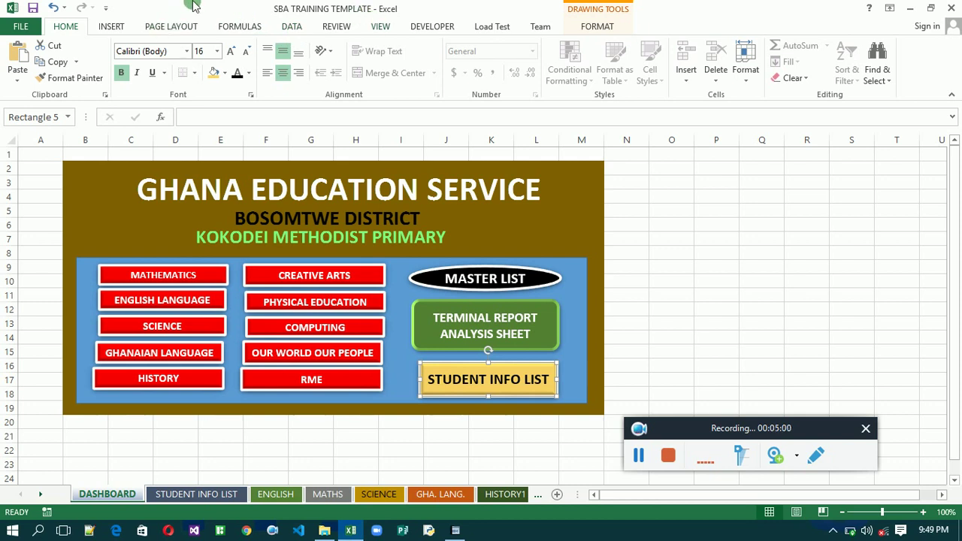
Step: Hyperlink the STUDENT INFO LIST button to cell A1 of the STUDENT INFO LIST sheet
click(110, 27)
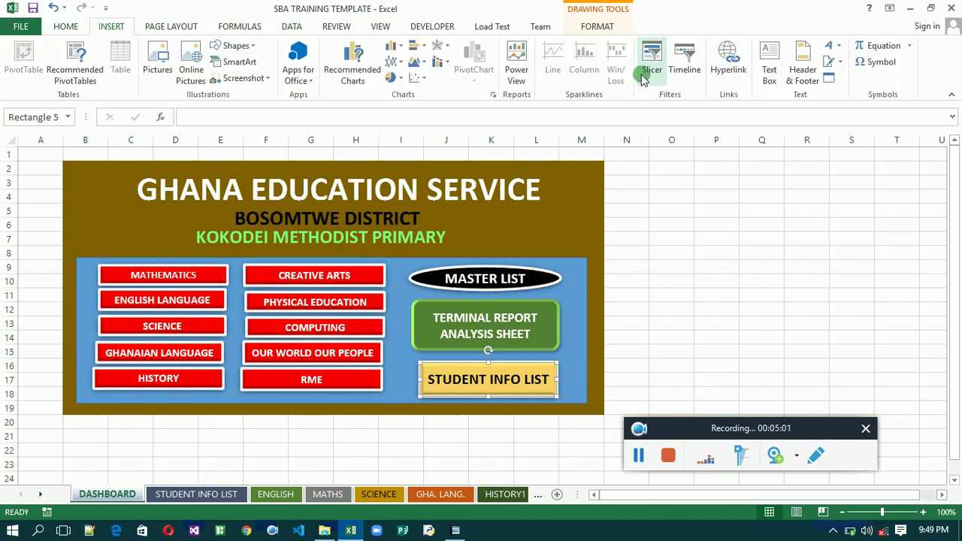
click(728, 66)
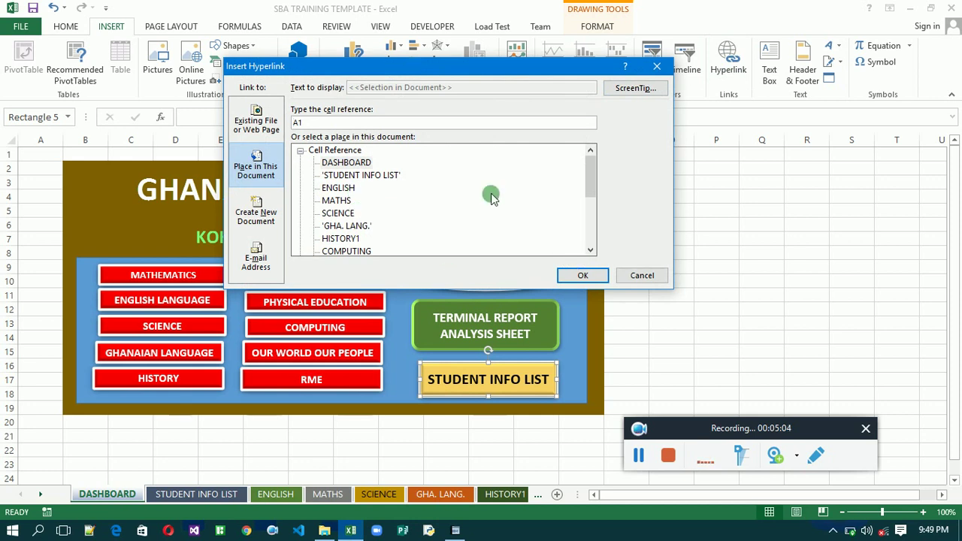
click(379, 175)
click(589, 278)
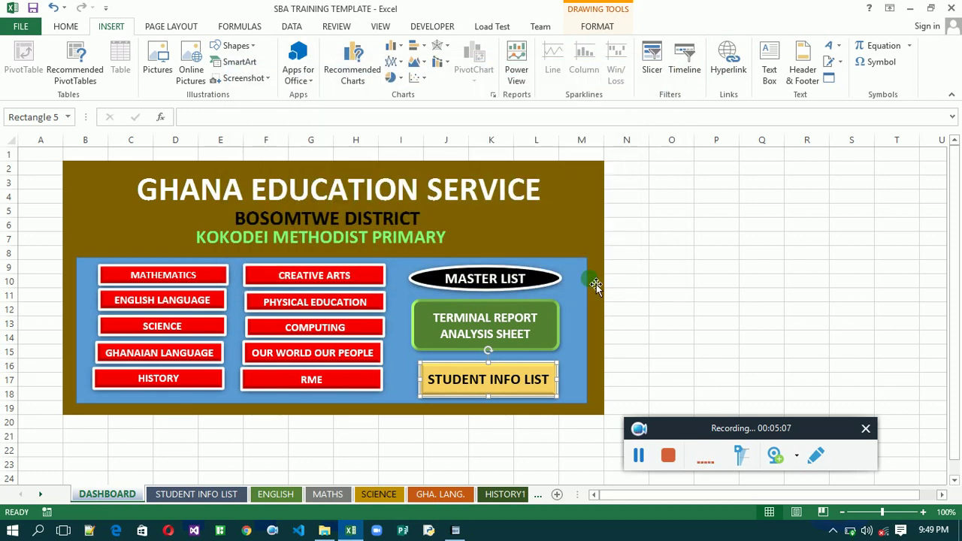
Step: Hyperlink the TERMINAL REPORT ANALYSIS SHEET button to cell A1 of the TR ANALYSIS sheet
click(555, 340)
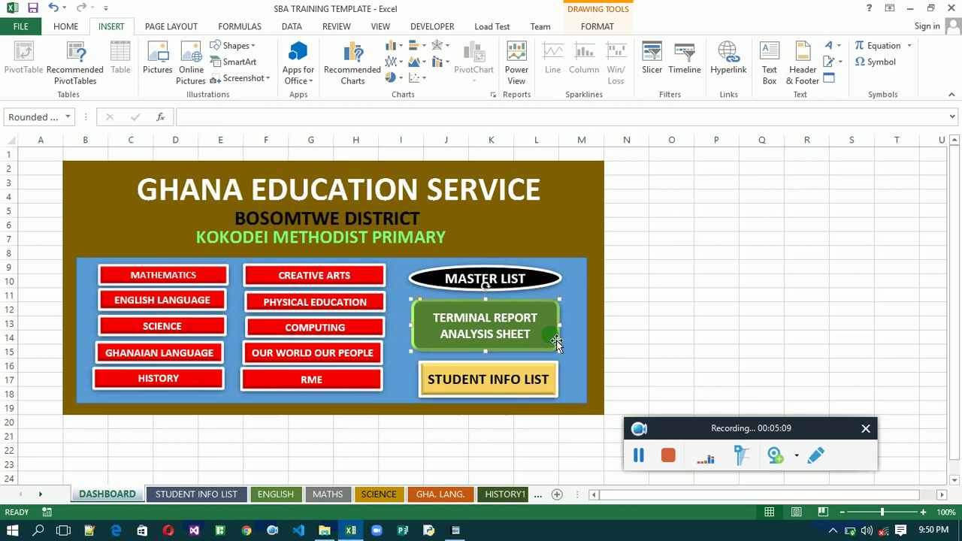
click(729, 72)
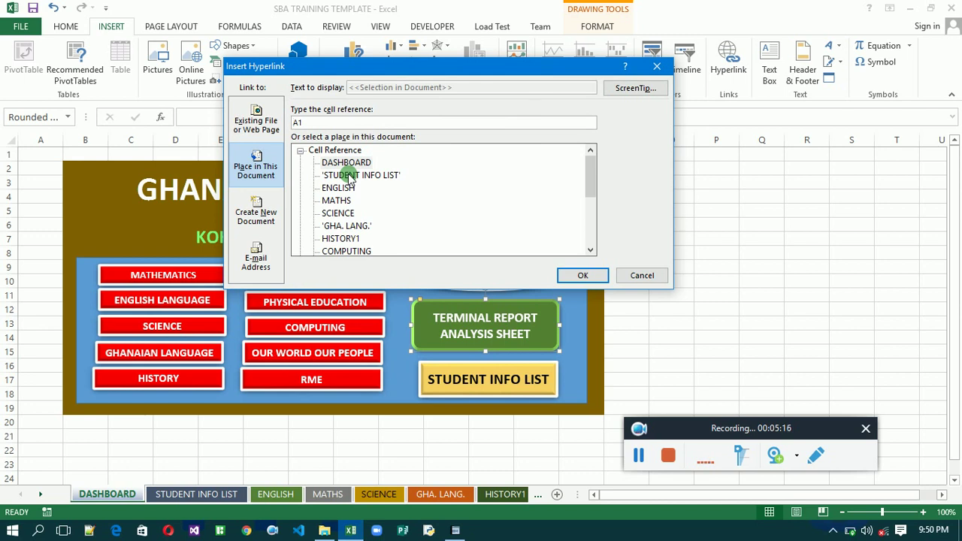
click(590, 250)
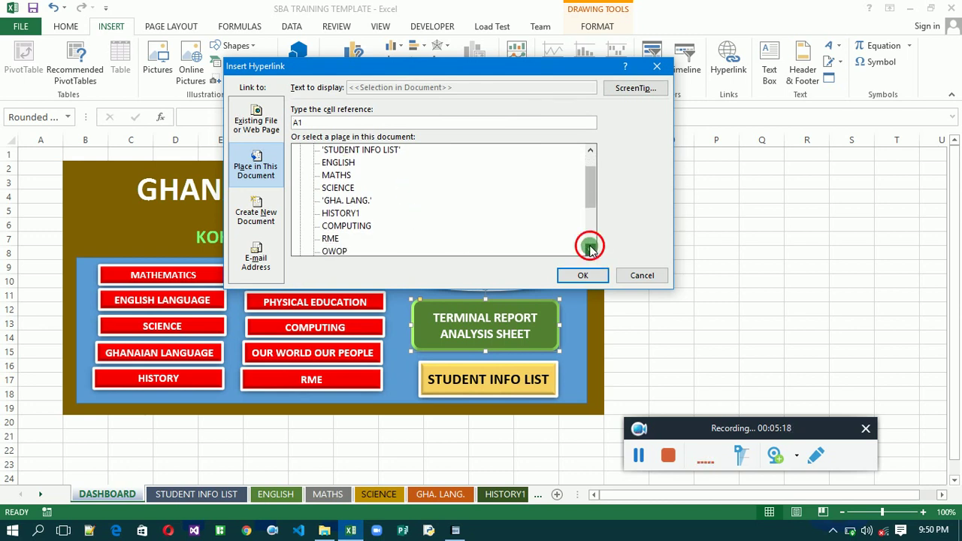
click(590, 250)
click(590, 251)
click(590, 251)
click(590, 250)
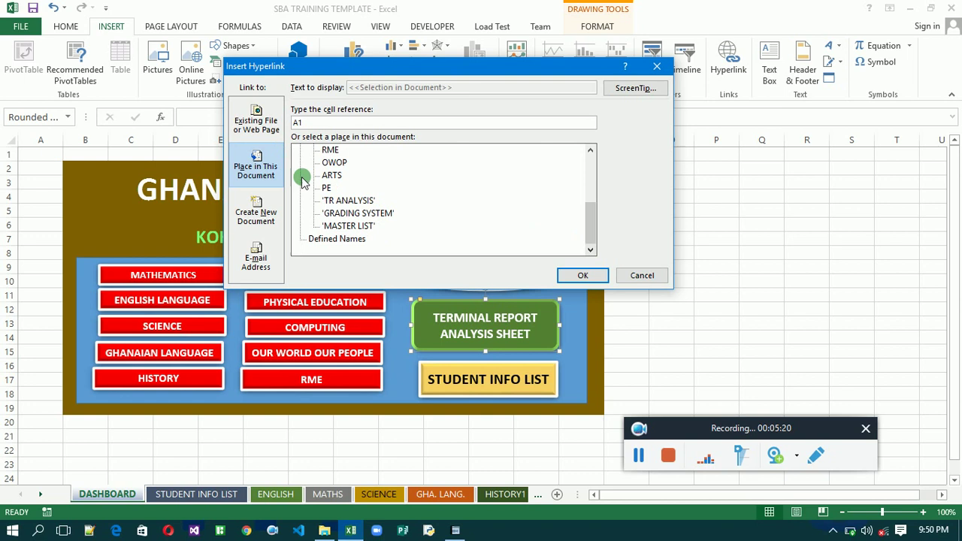
double_click(328, 201)
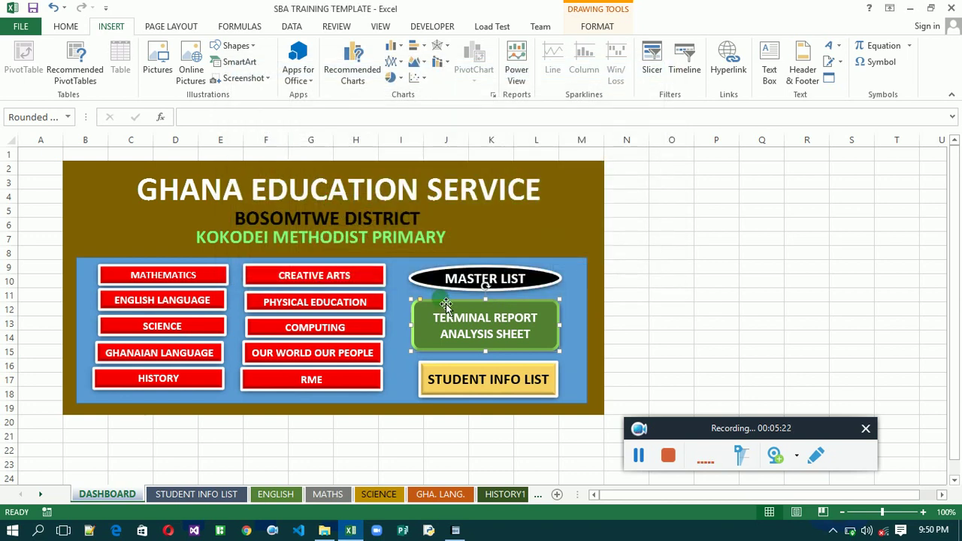
Step: Hyperlink the MASTER LIST button to cell A1 of the MASTER LIST sheet and deselect the button
click(446, 283)
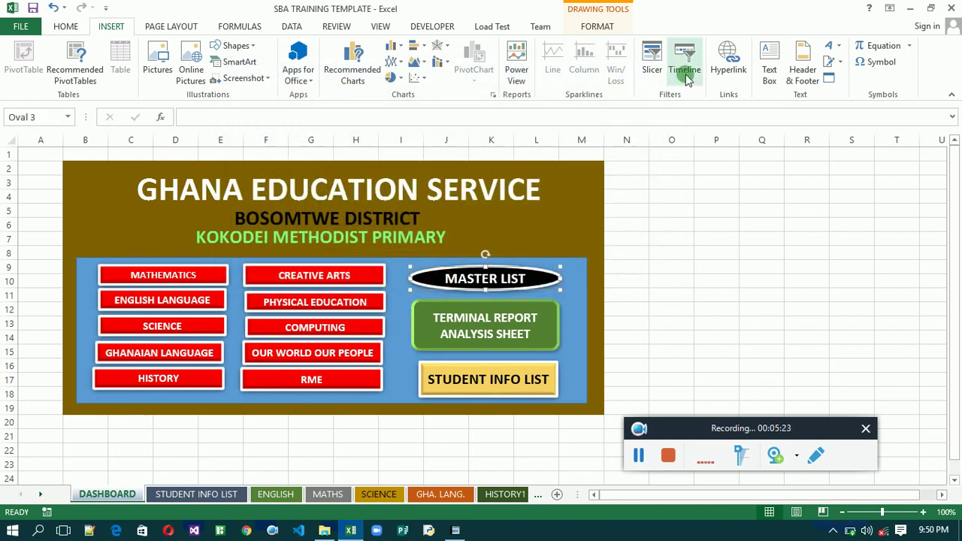
click(733, 64)
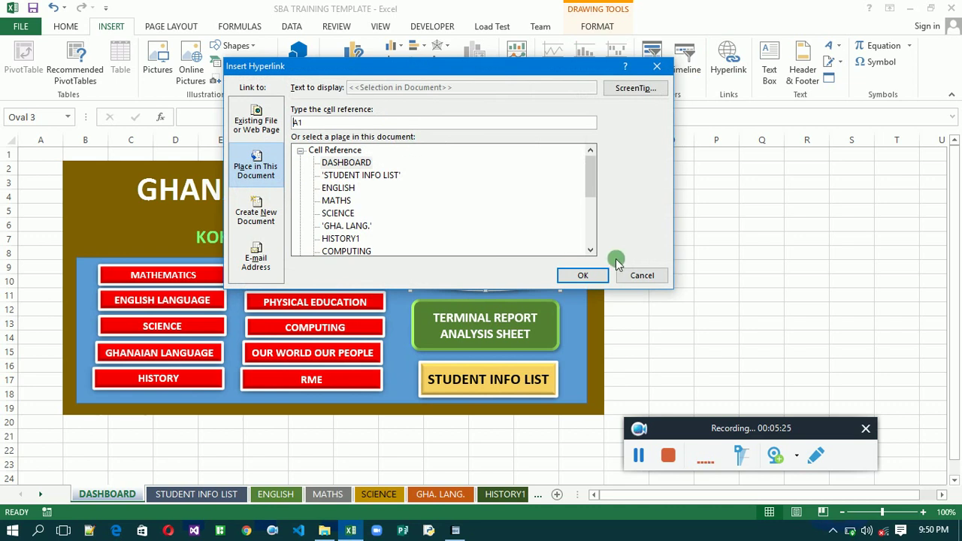
click(595, 242)
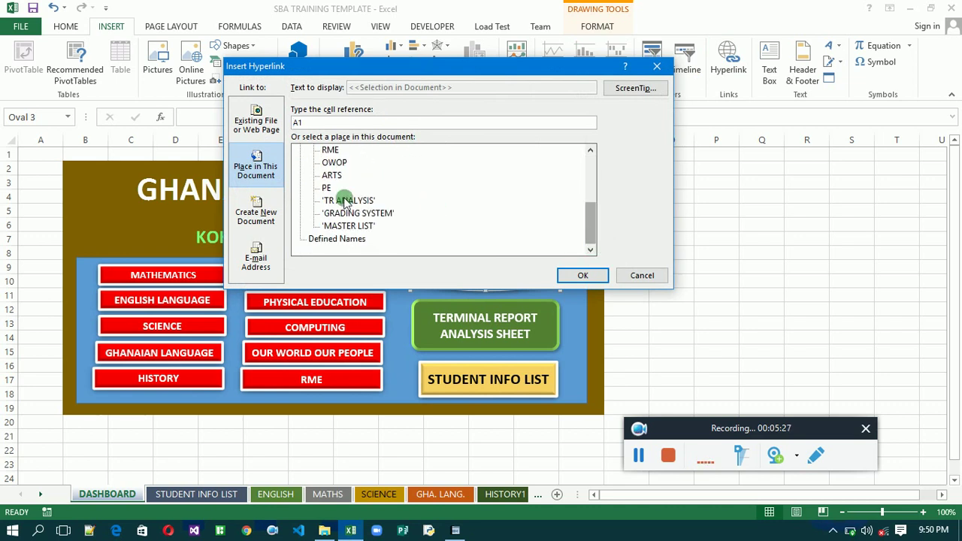
click(342, 226)
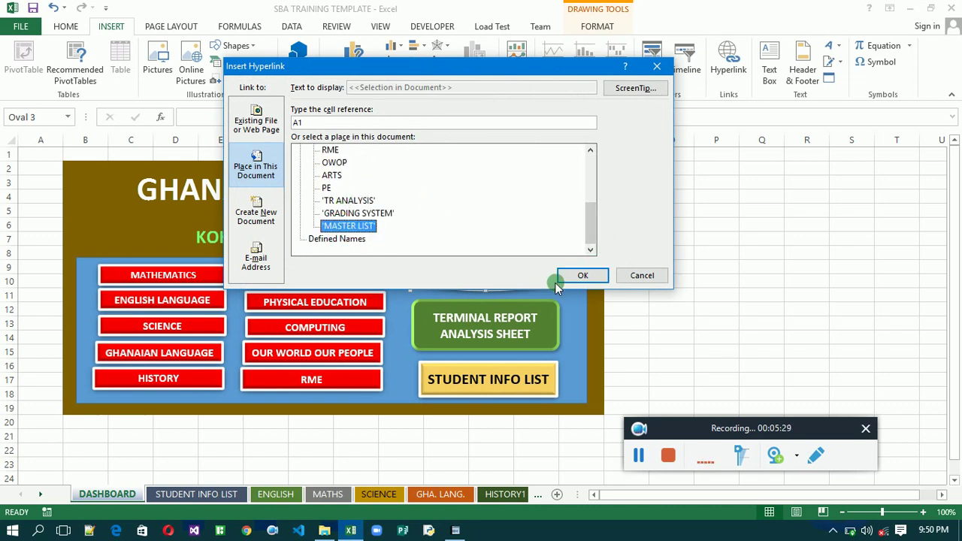
click(580, 275)
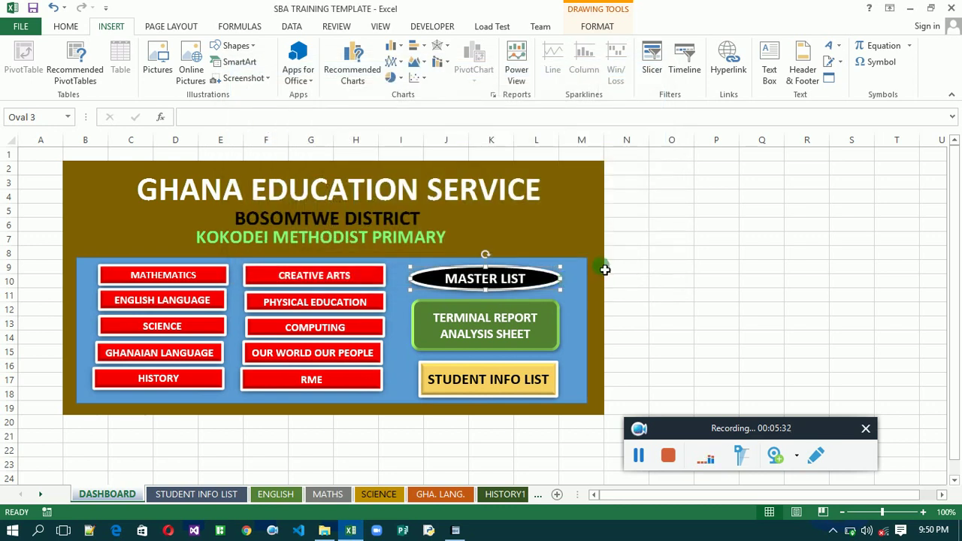
click(594, 253)
click(647, 254)
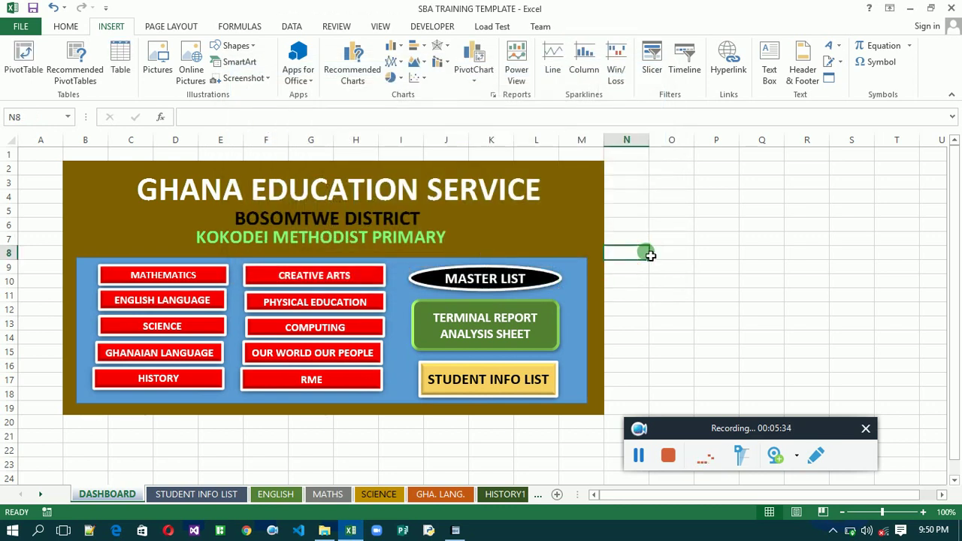
Step: Merge the brown dashboard background cells B2:M19 into one cell without centring
click(81, 172)
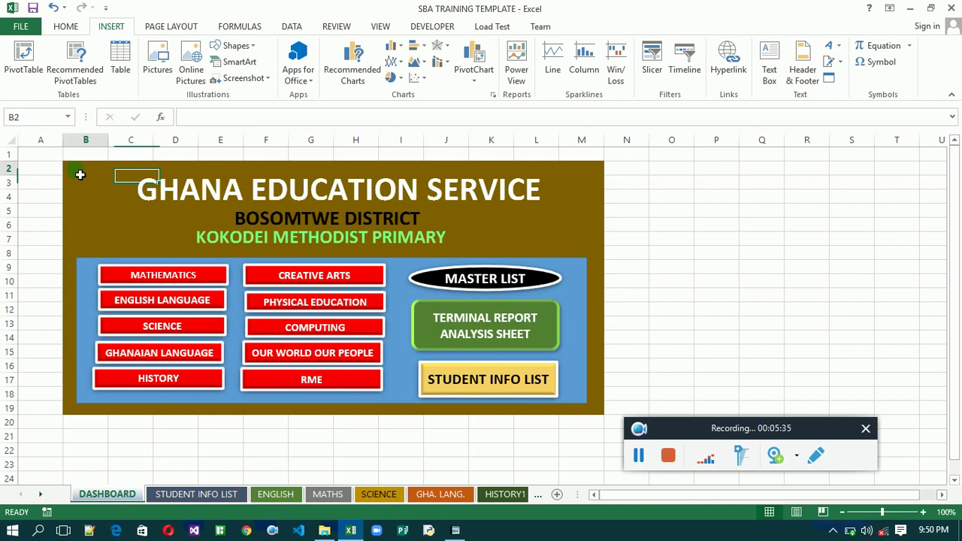
drag(80, 174, 578, 413)
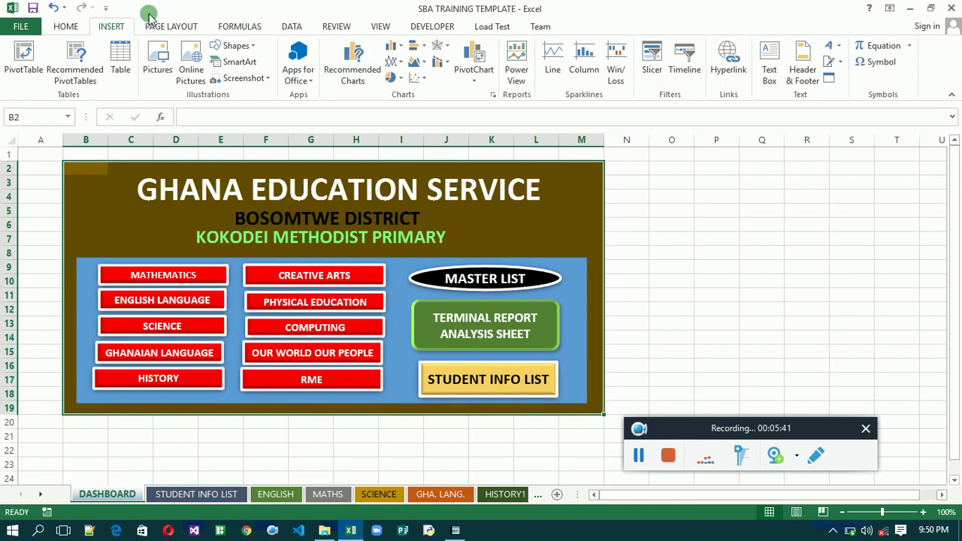
click(67, 34)
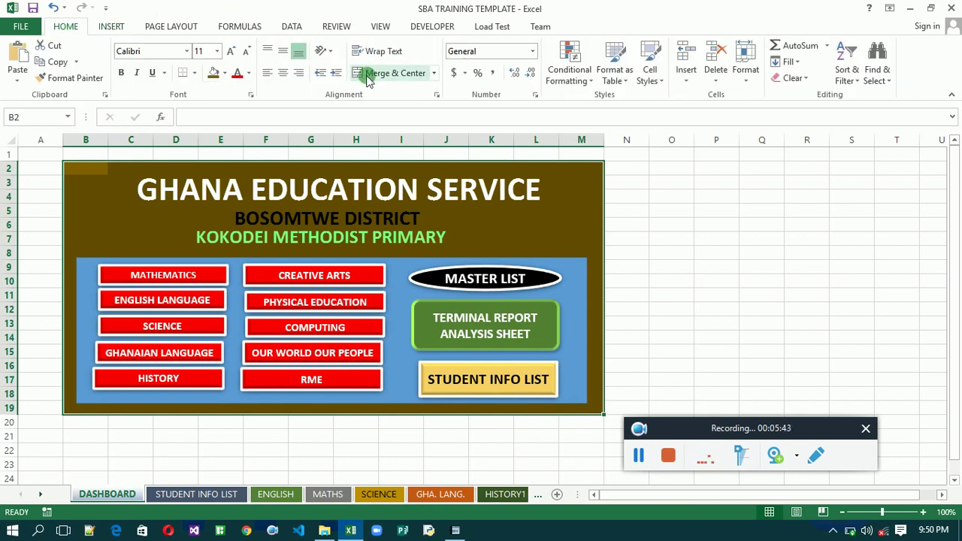
click(434, 74)
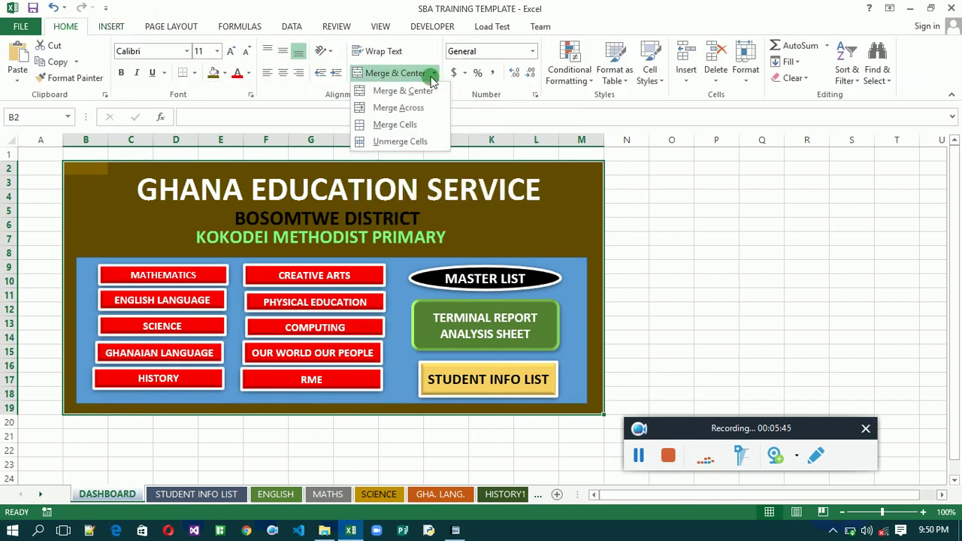
click(397, 126)
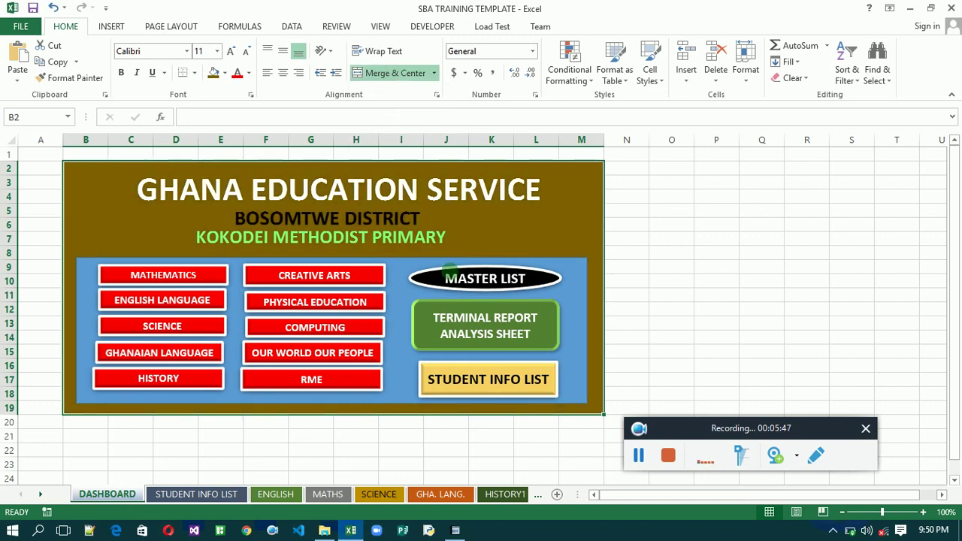
Step: Test the MASTER LIST button's link and return to the DASHBOARD sheet
click(490, 224)
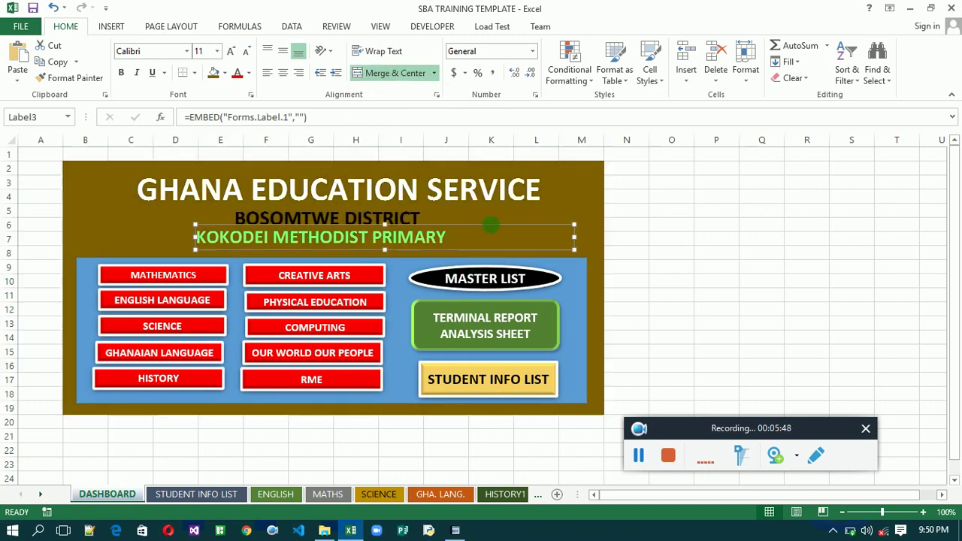
click(502, 216)
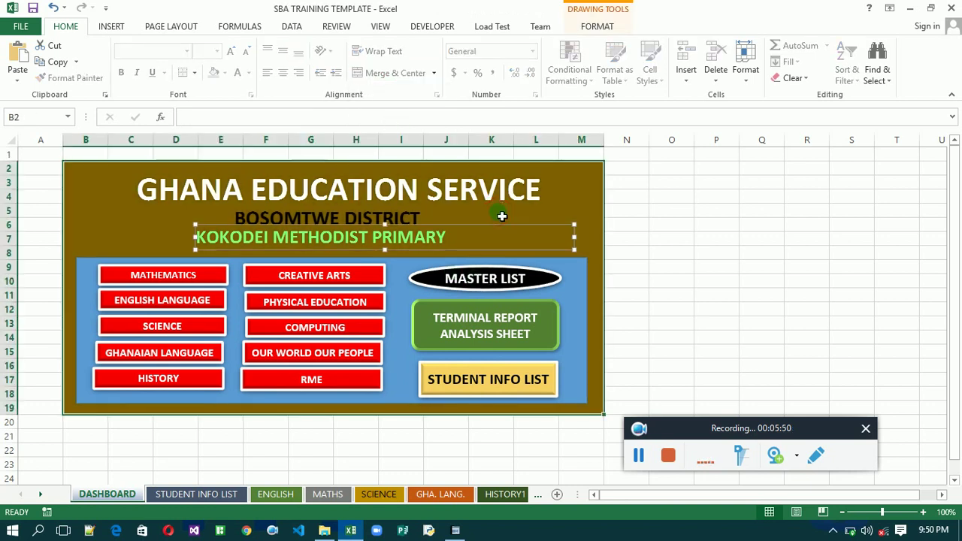
click(487, 282)
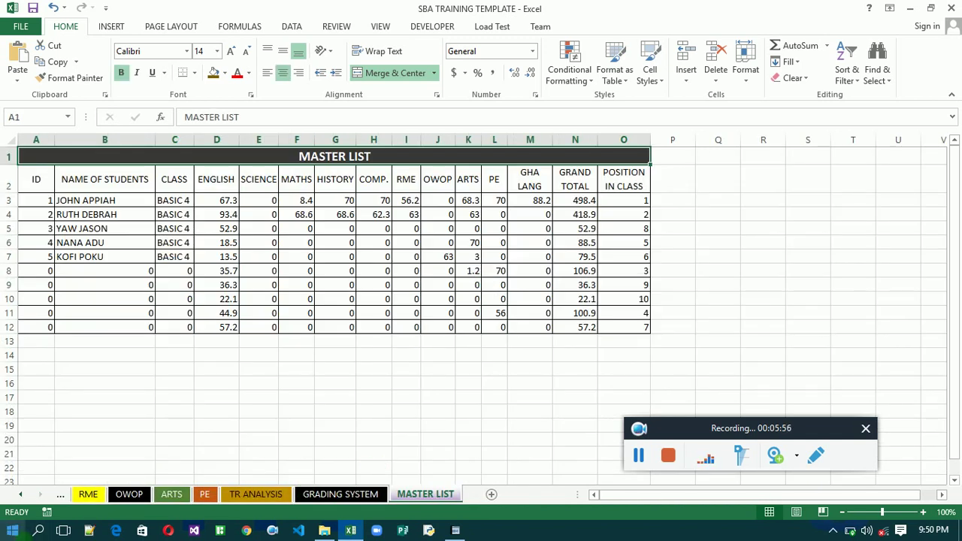
click(18, 496)
click(19, 497)
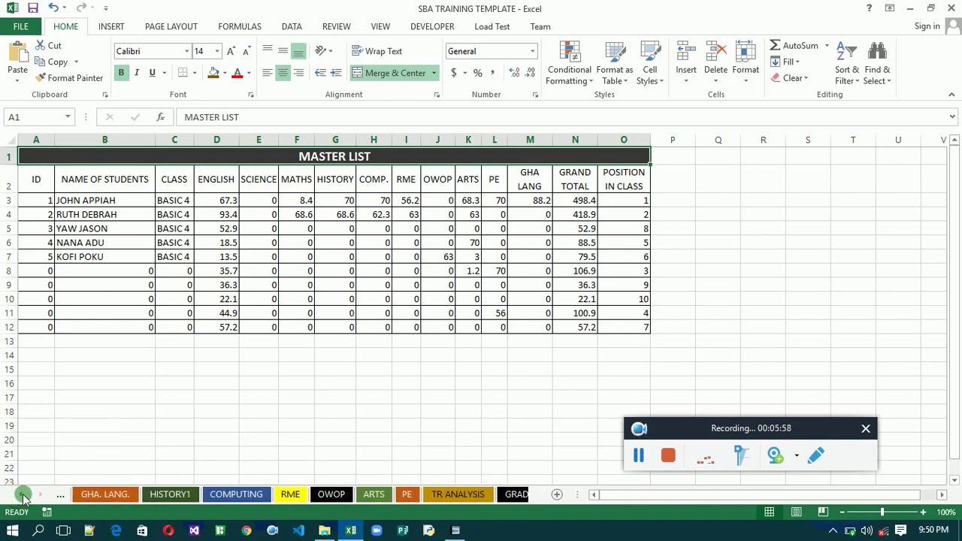
click(18, 497)
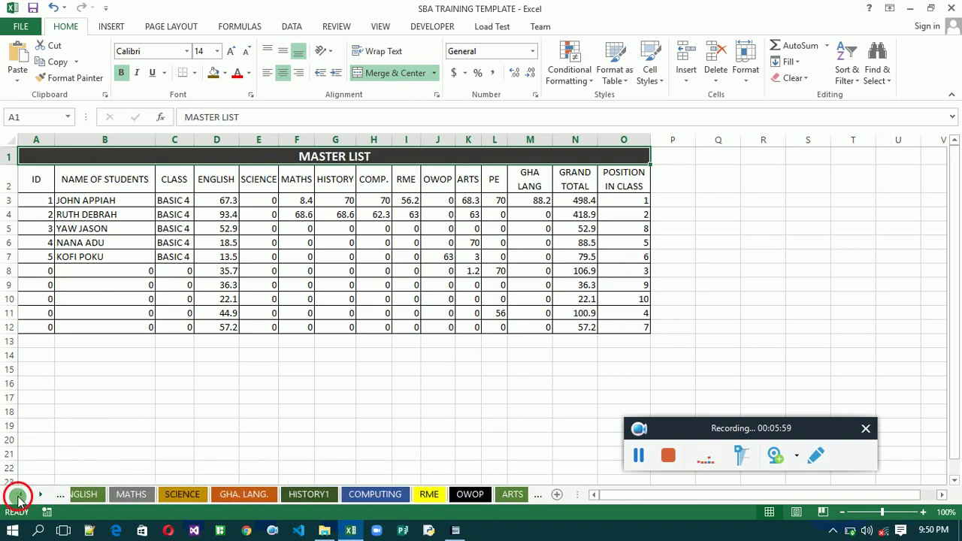
click(18, 498)
click(101, 494)
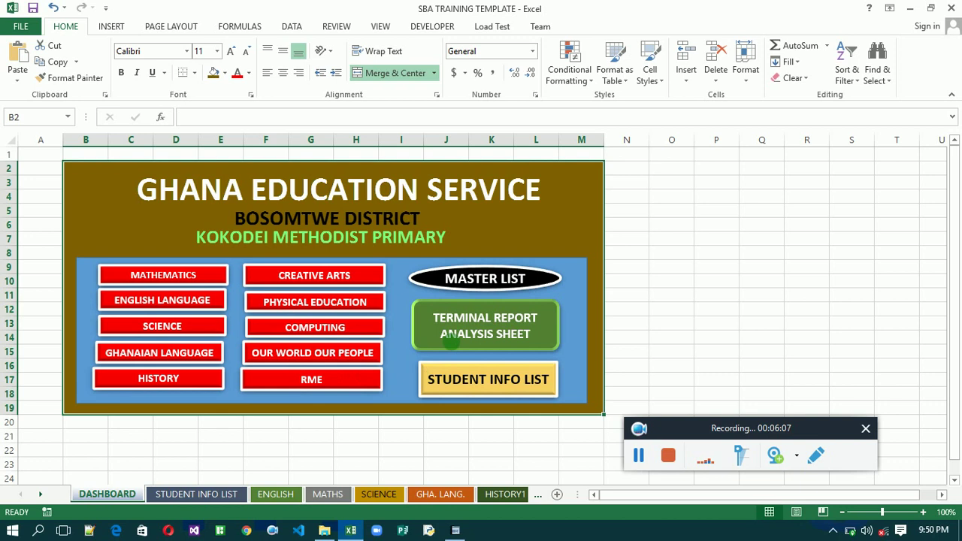
Step: Test the TERMINAL REPORT ANALYSIS SHEET button's link and return to the DASHBOARD sheet
click(466, 331)
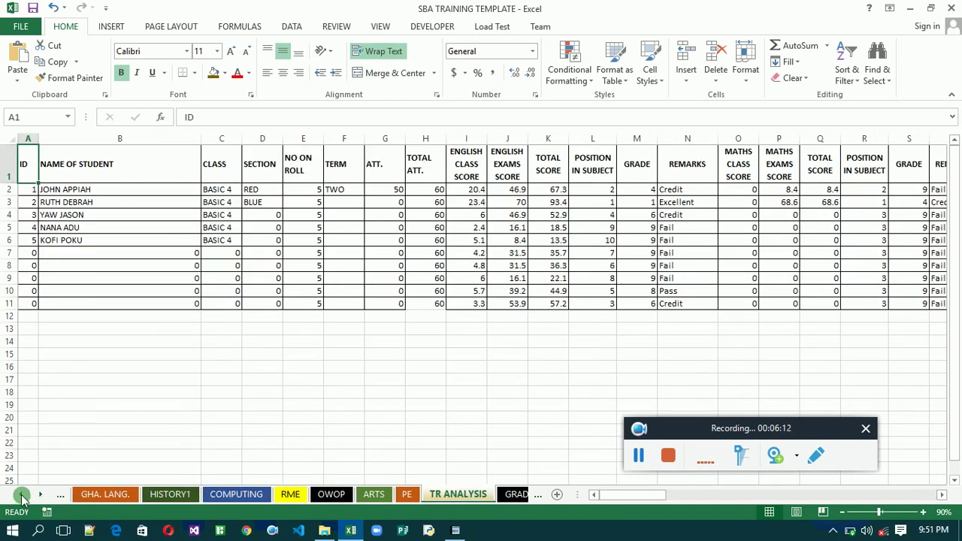
click(21, 495)
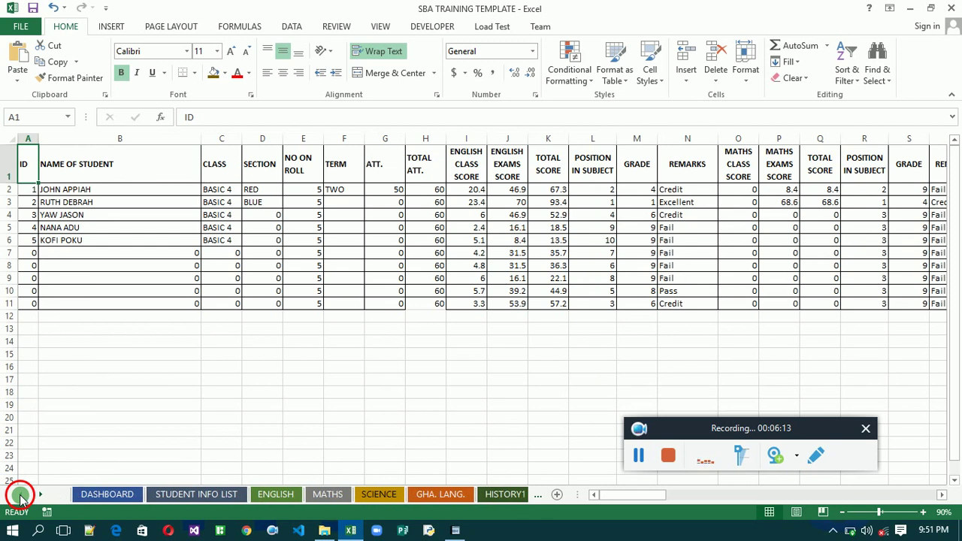
click(96, 497)
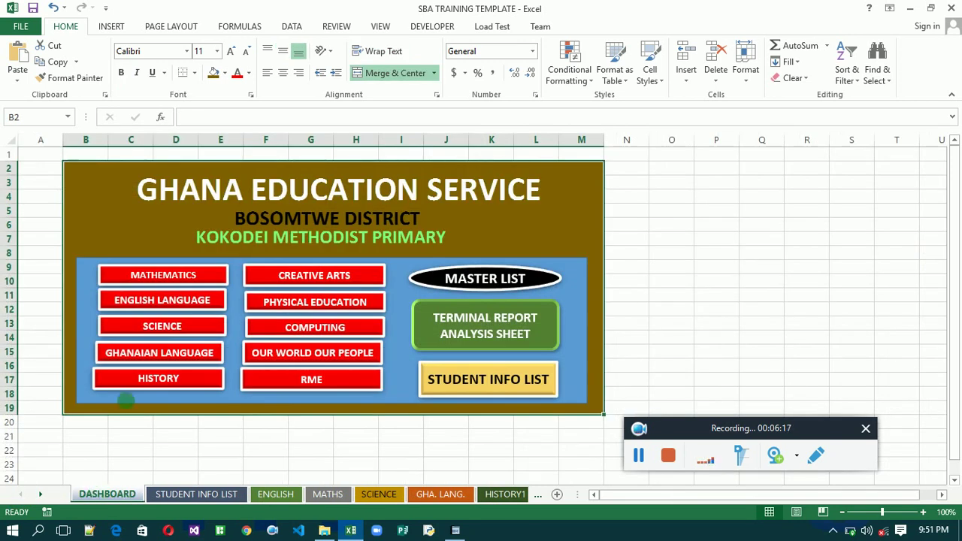
Step: Test the MATHEMATICS button's link and look across the MATHS sheet to its REMARKS column and back
click(168, 278)
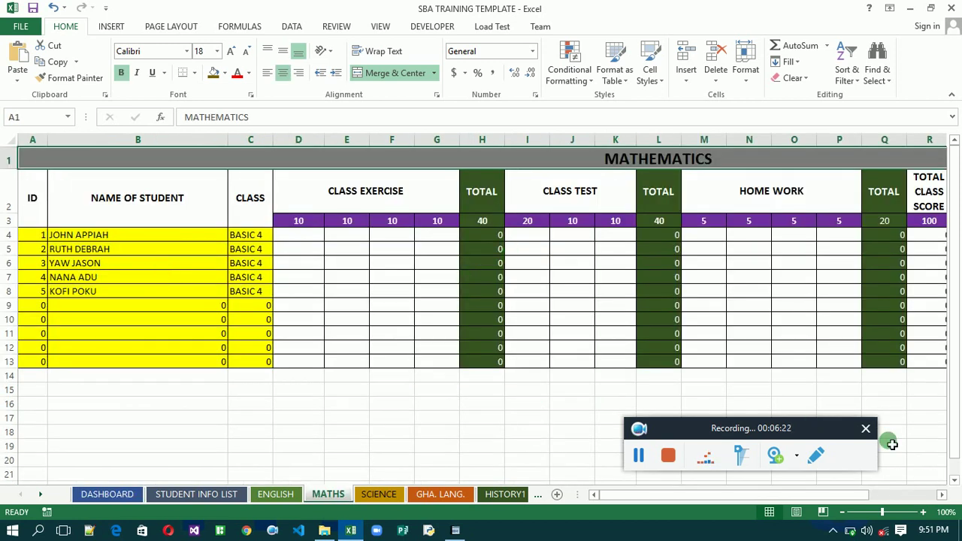
drag(942, 499, 943, 498)
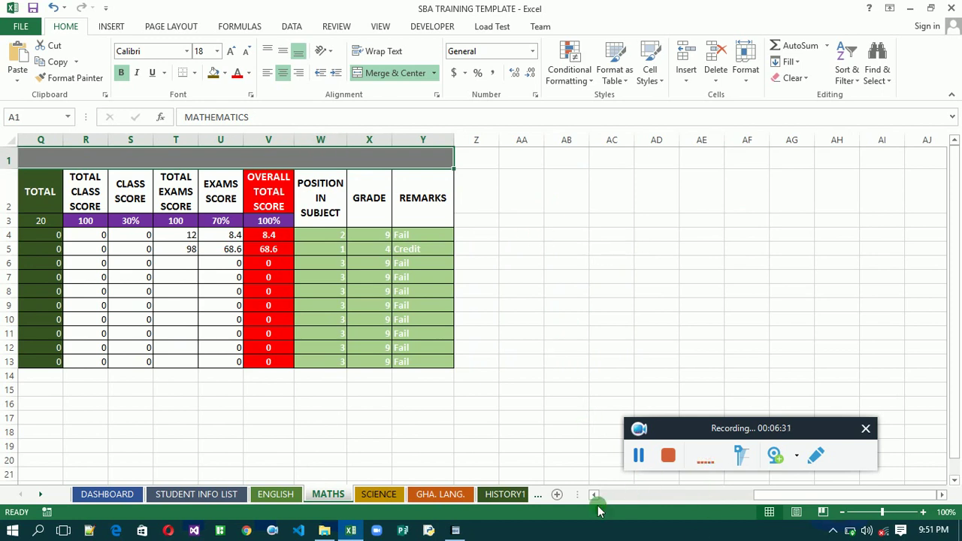
drag(593, 496, 594, 496)
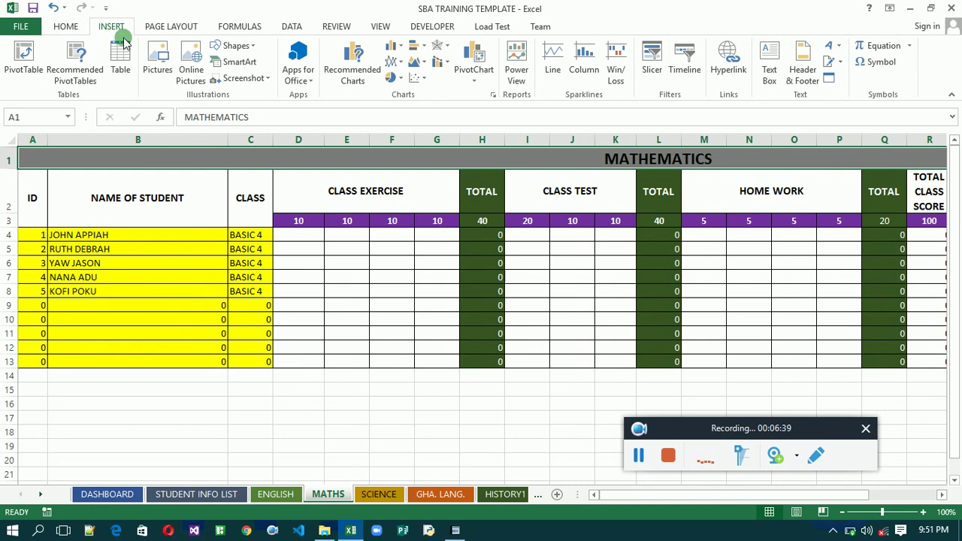
click(252, 49)
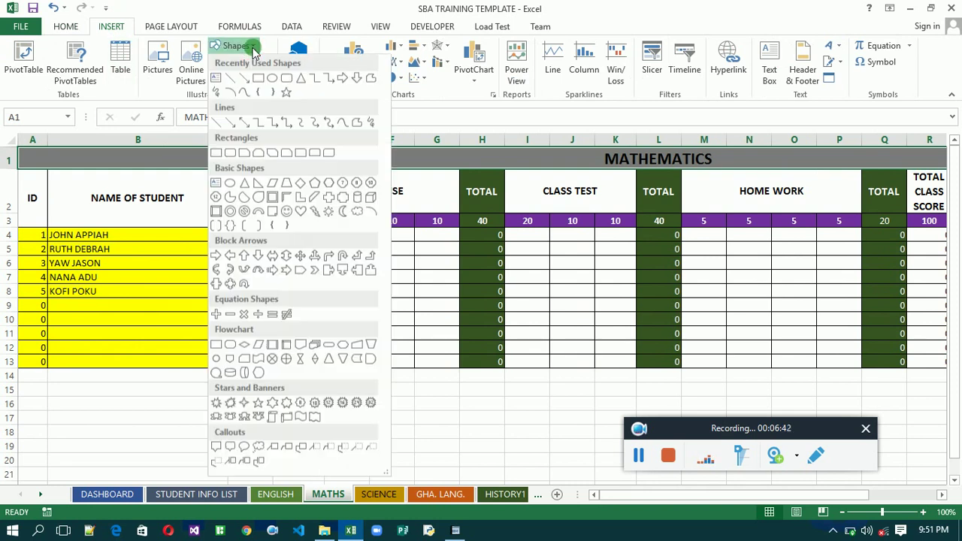
click(343, 78)
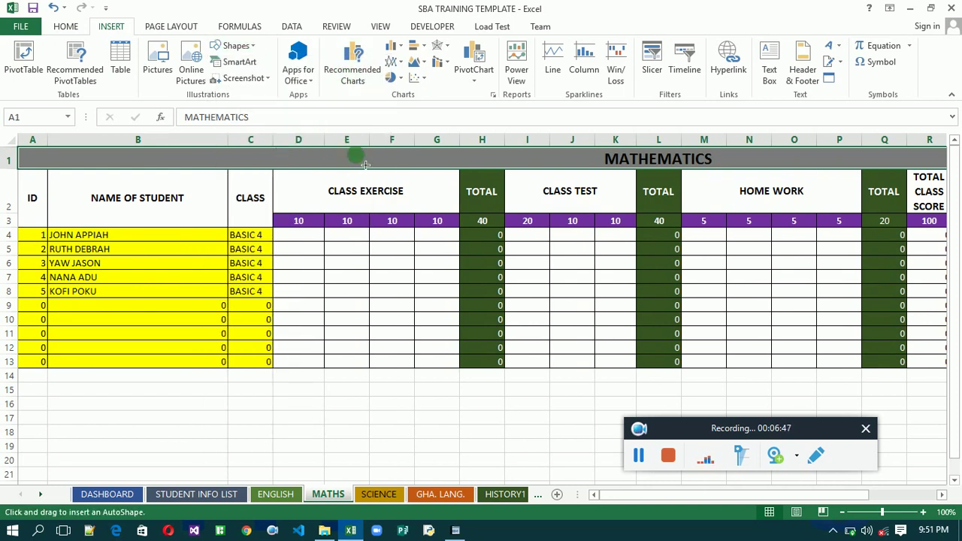
drag(358, 158, 479, 185)
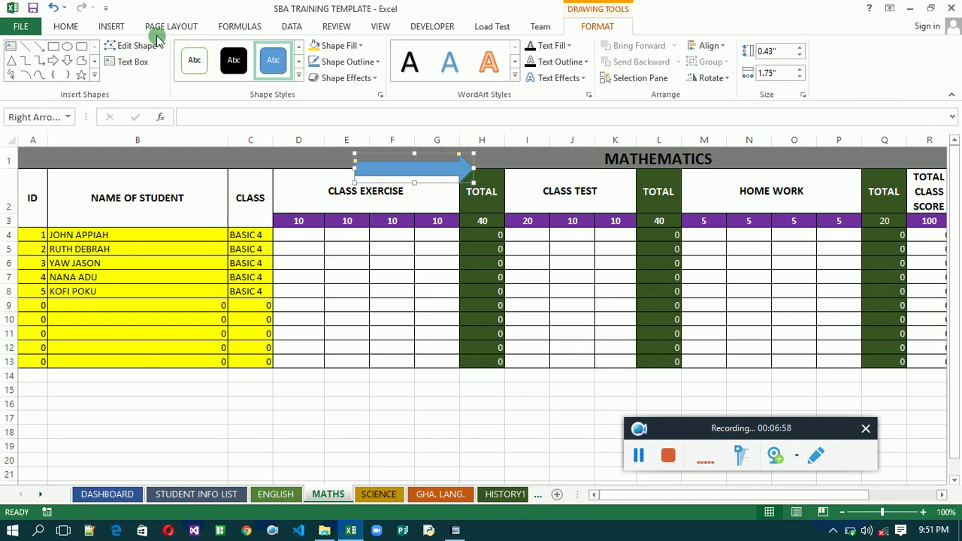
key(Escape)
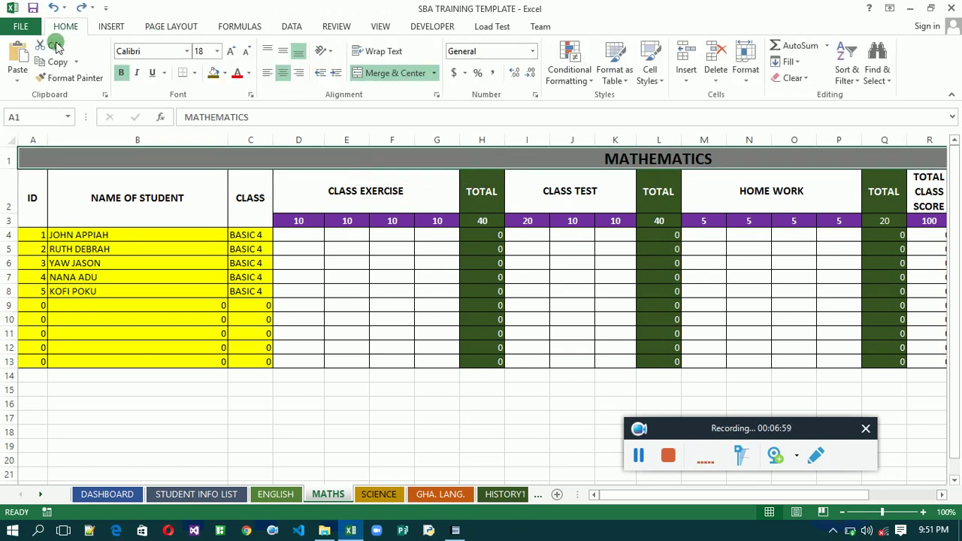
Step: Draw a left block arrow about 0.46" by 2.18" near row 1 over columns D to G of the MATHS sheet, labelled DASHBOARD
click(113, 27)
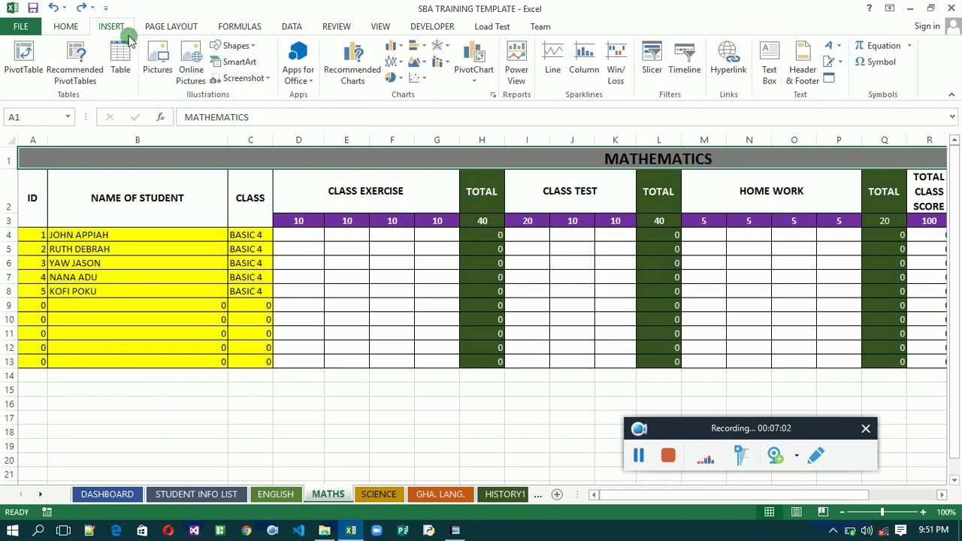
click(225, 49)
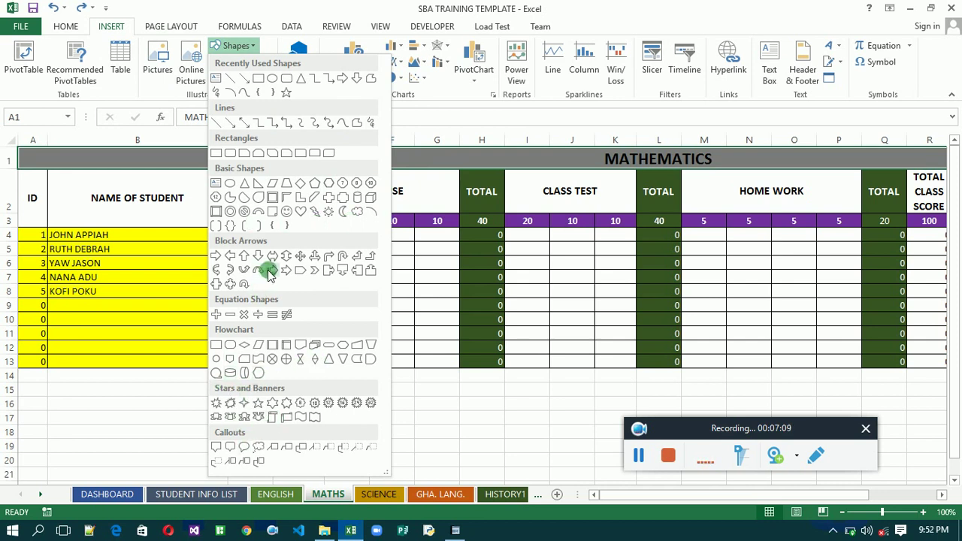
click(228, 255)
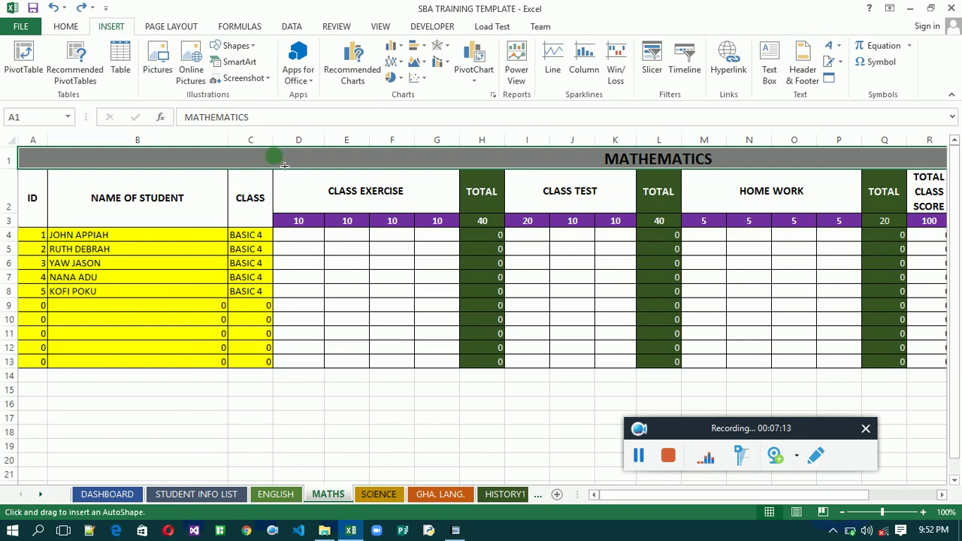
drag(284, 165, 420, 185)
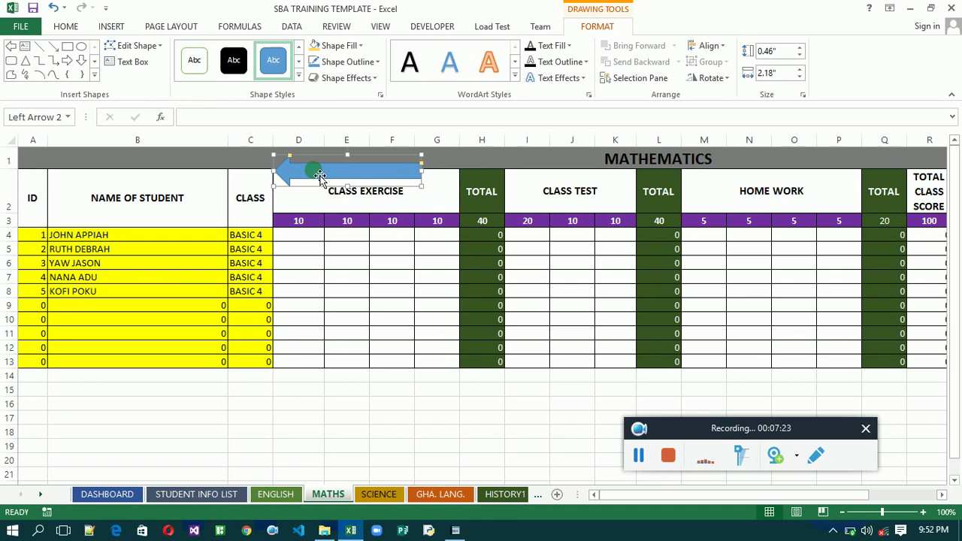
text(DASHBOARD)
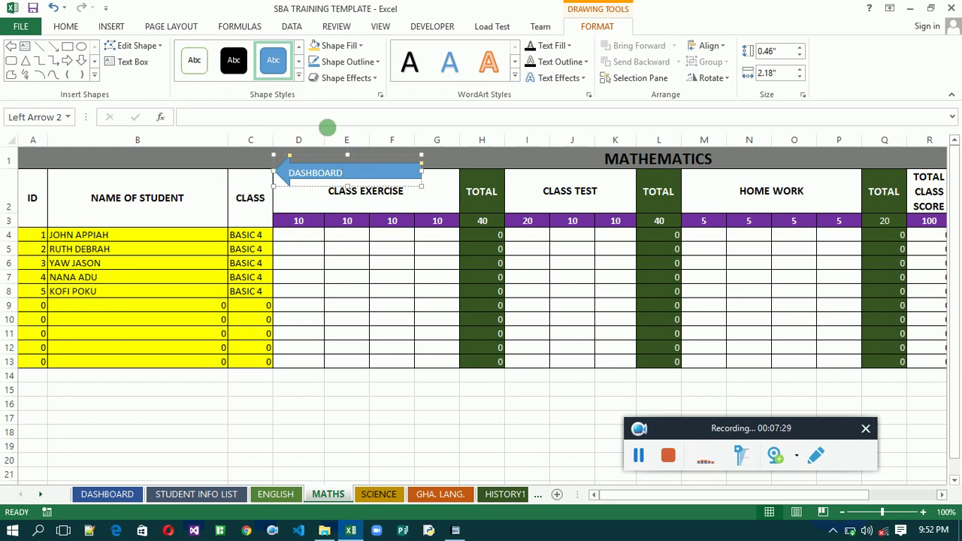
Step: Set the DASHBOARD arrow's text to size 16 and make it bold
click(70, 23)
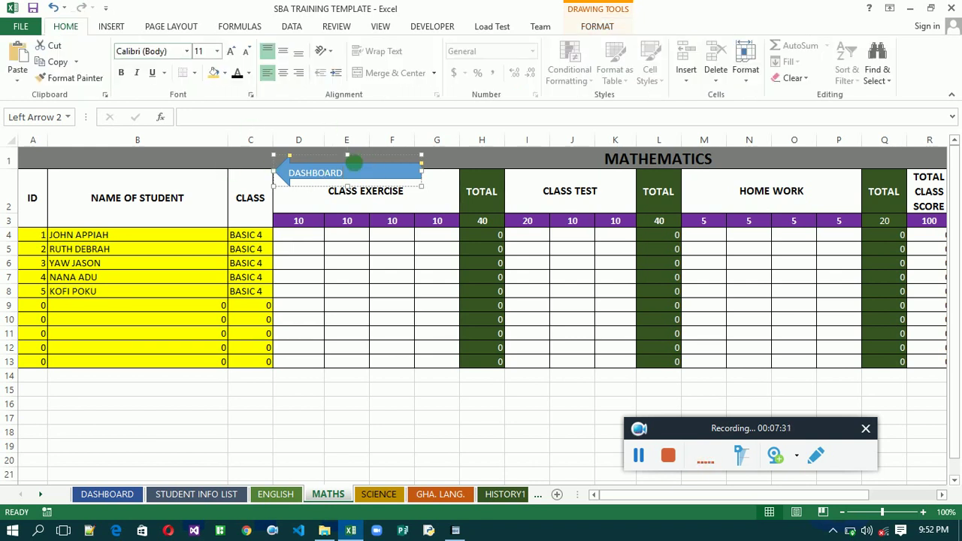
click(415, 177)
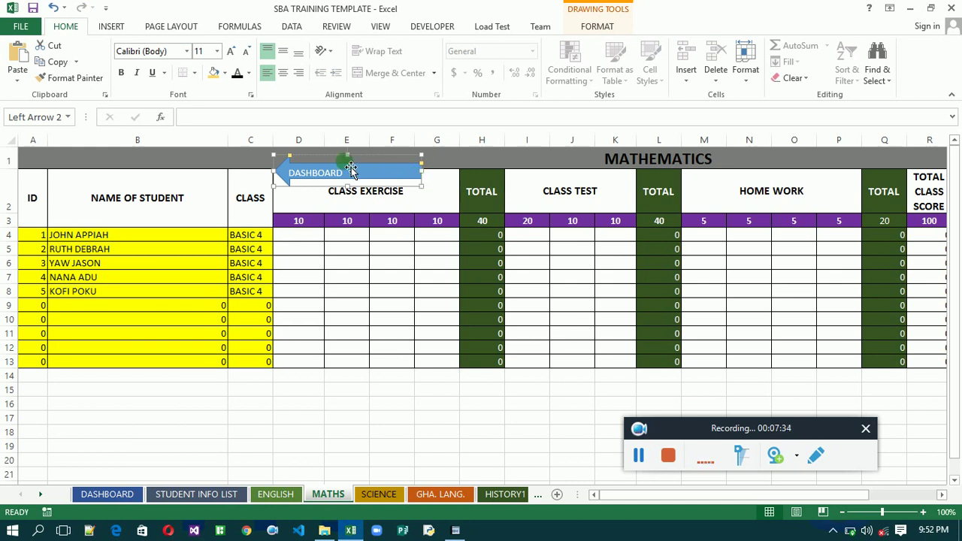
click(232, 56)
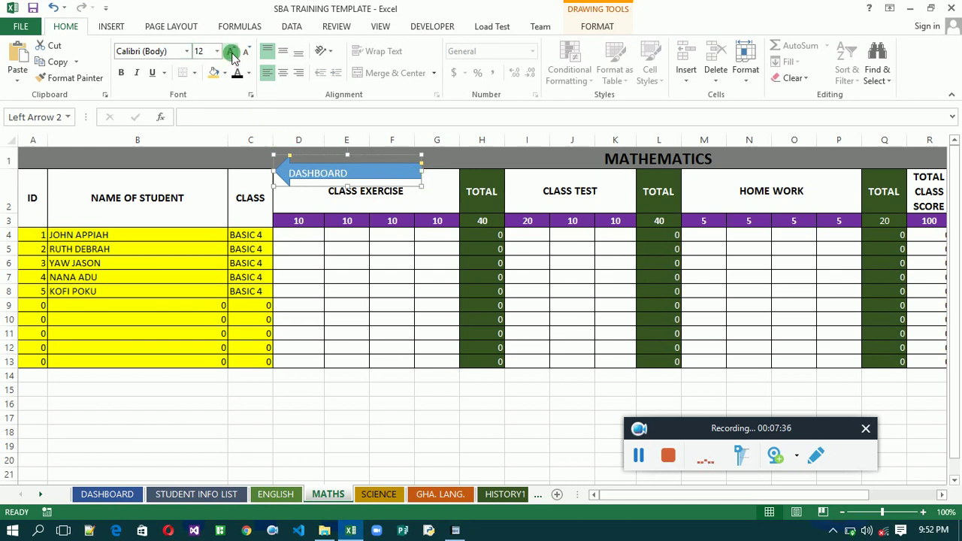
click(232, 56)
click(232, 56)
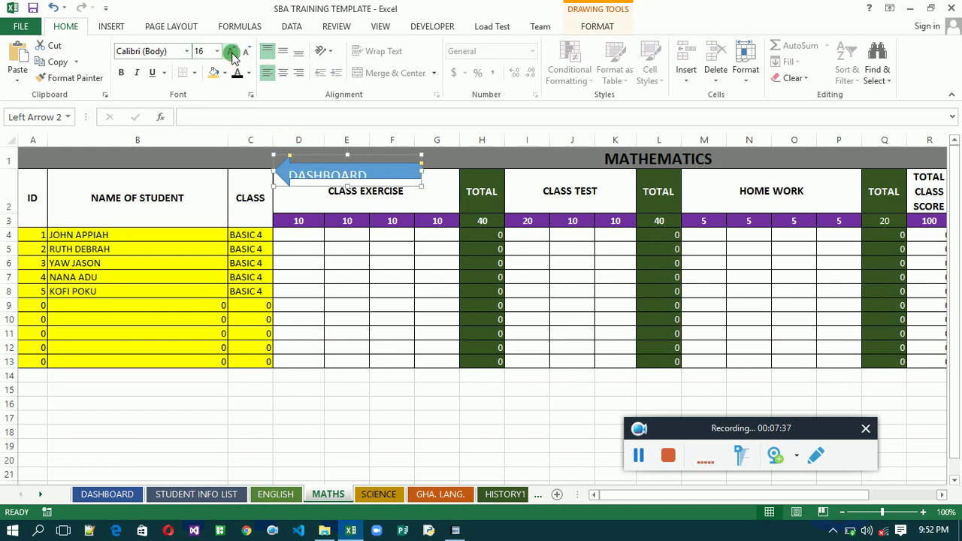
click(118, 73)
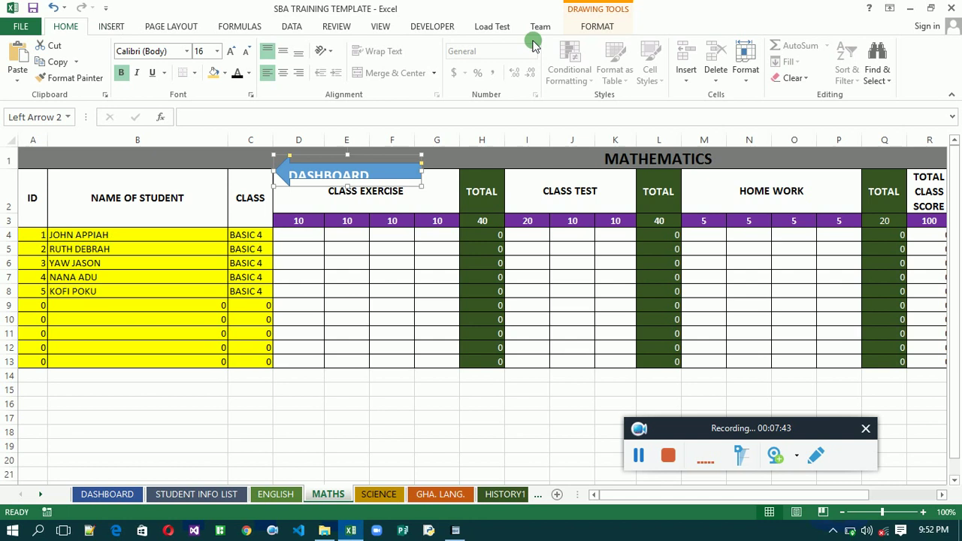
Step: Apply the first preset shape effect to the DASHBOARD arrow
click(590, 28)
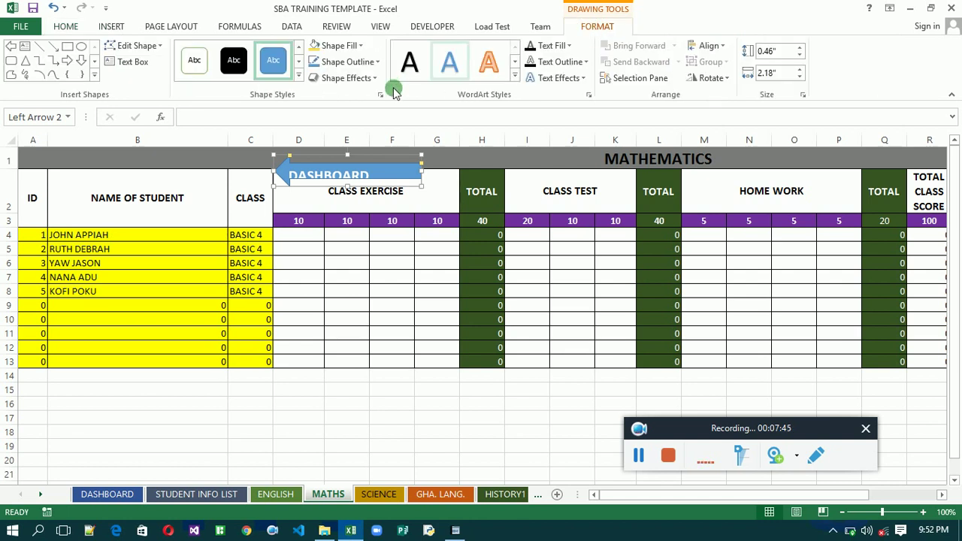
click(350, 77)
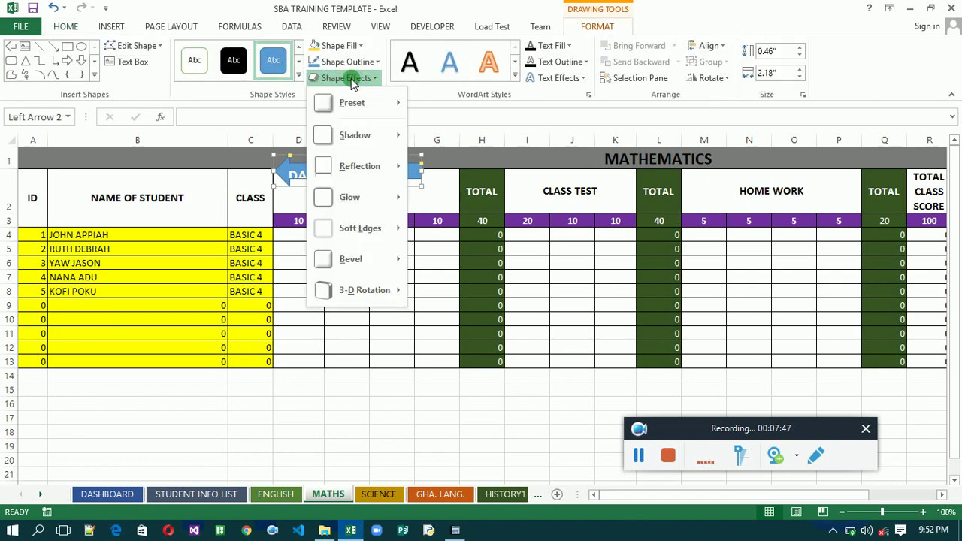
mouse_move(347, 105)
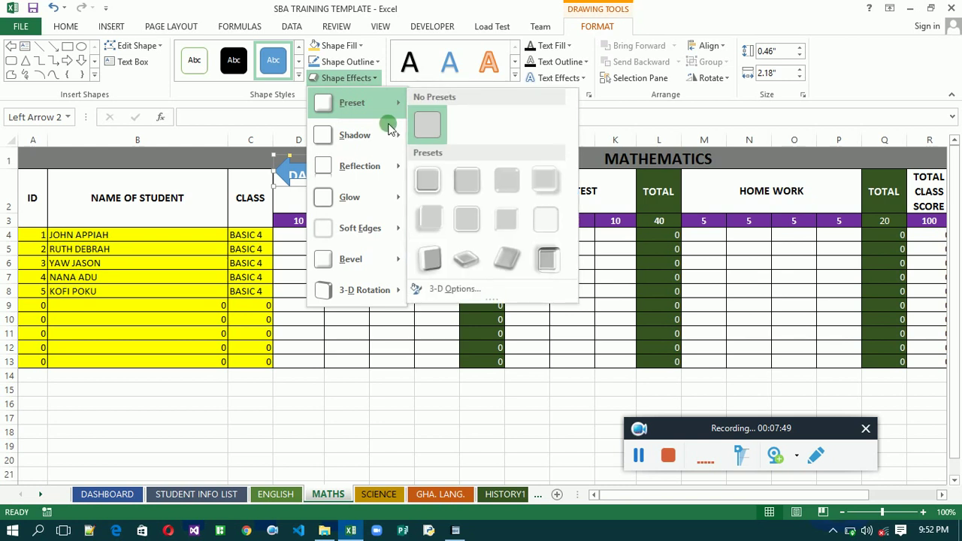
click(430, 186)
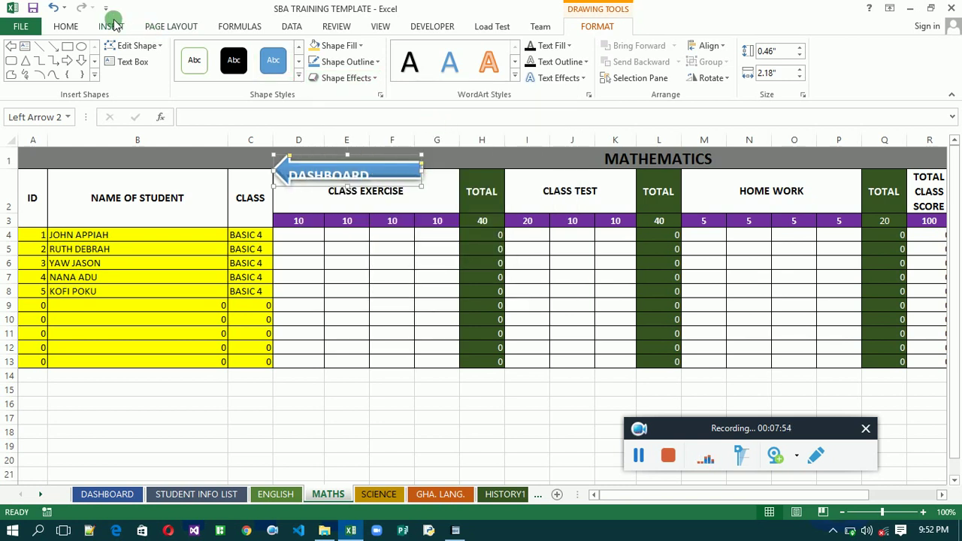
Step: Centre the DASHBOARD text horizontally and vertically in the arrow and narrow the arrow to end within column F
click(66, 26)
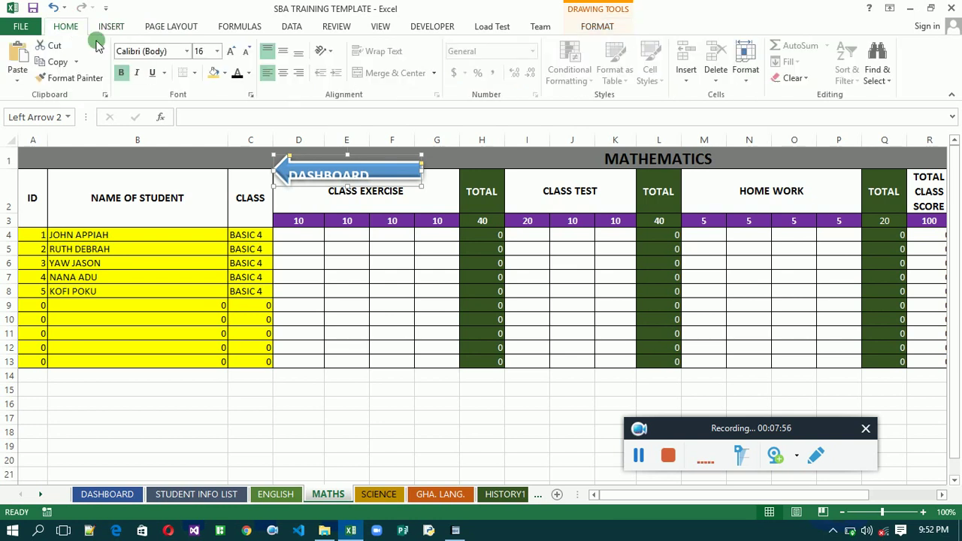
click(284, 73)
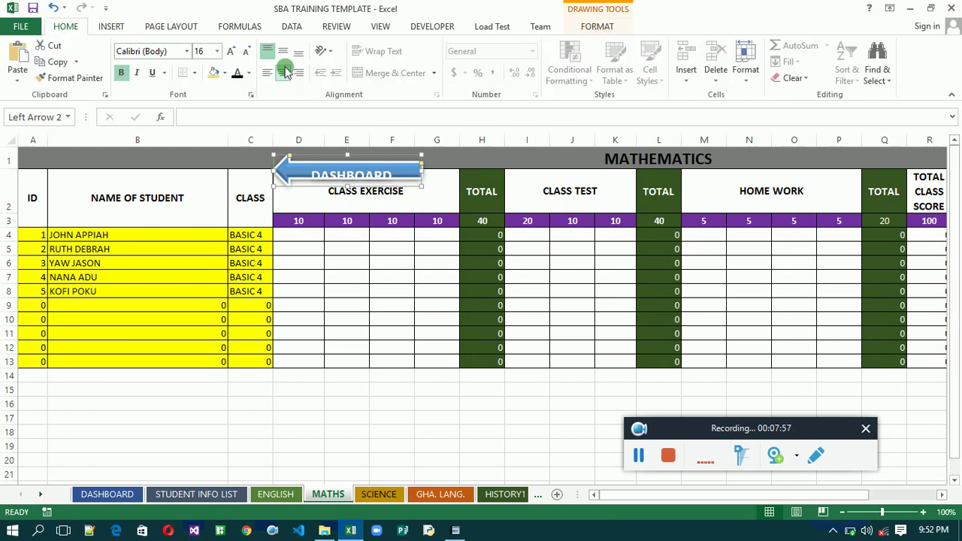
click(284, 53)
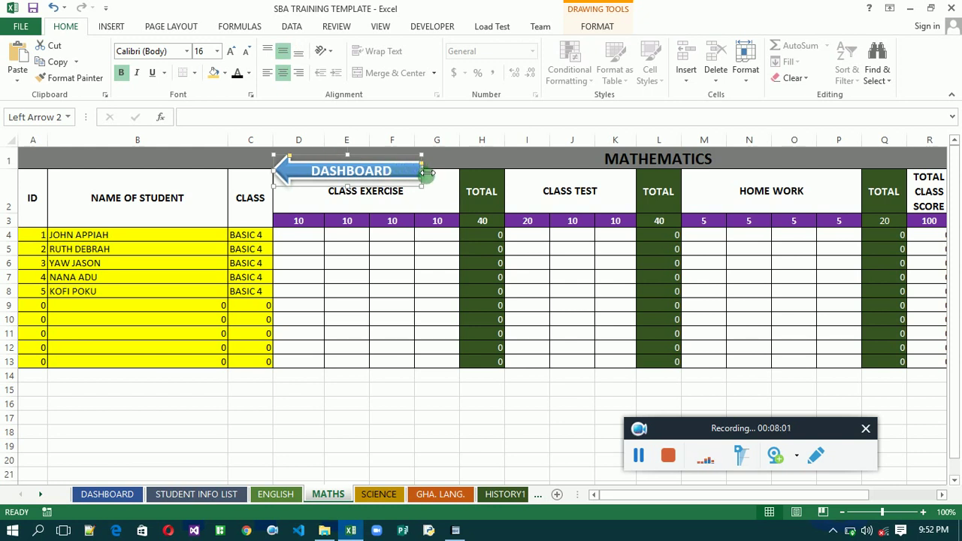
drag(427, 173, 404, 169)
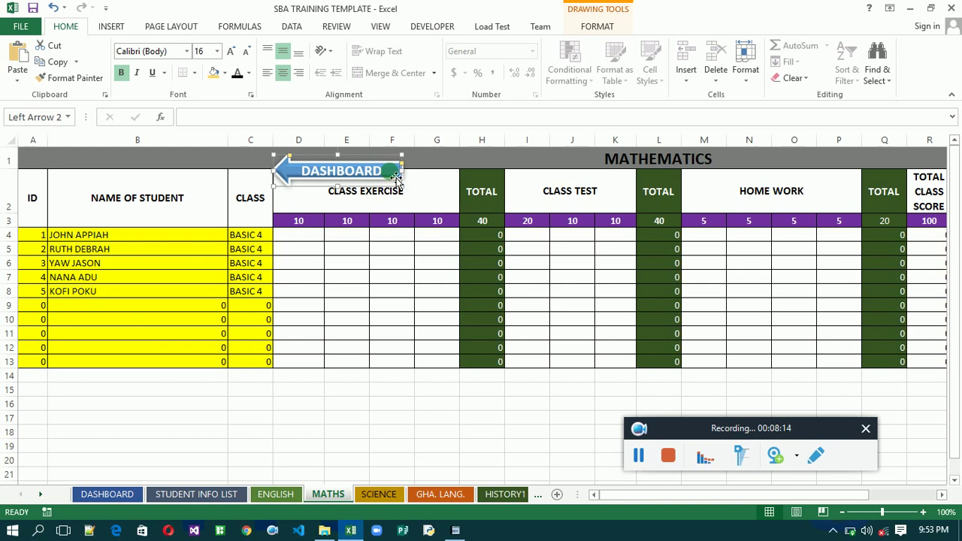
click(283, 492)
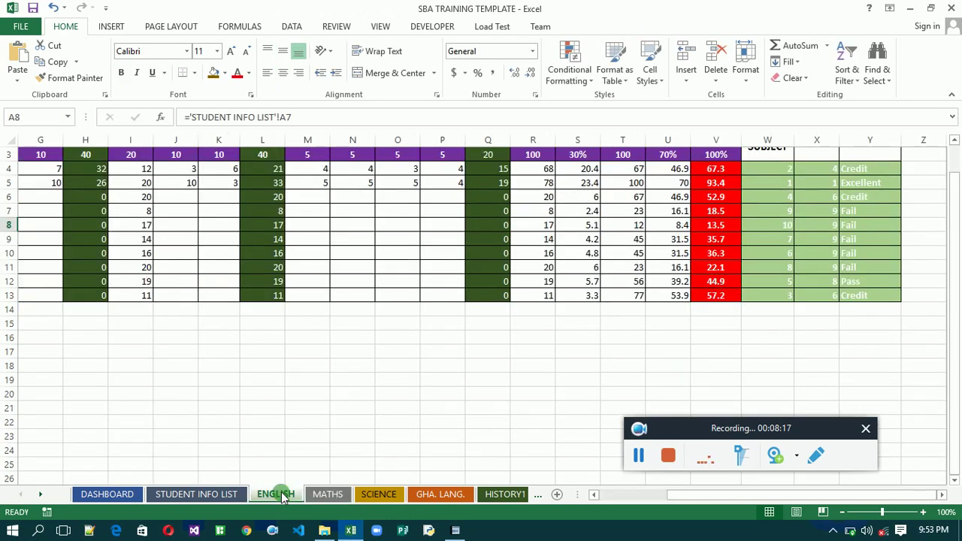
click(953, 144)
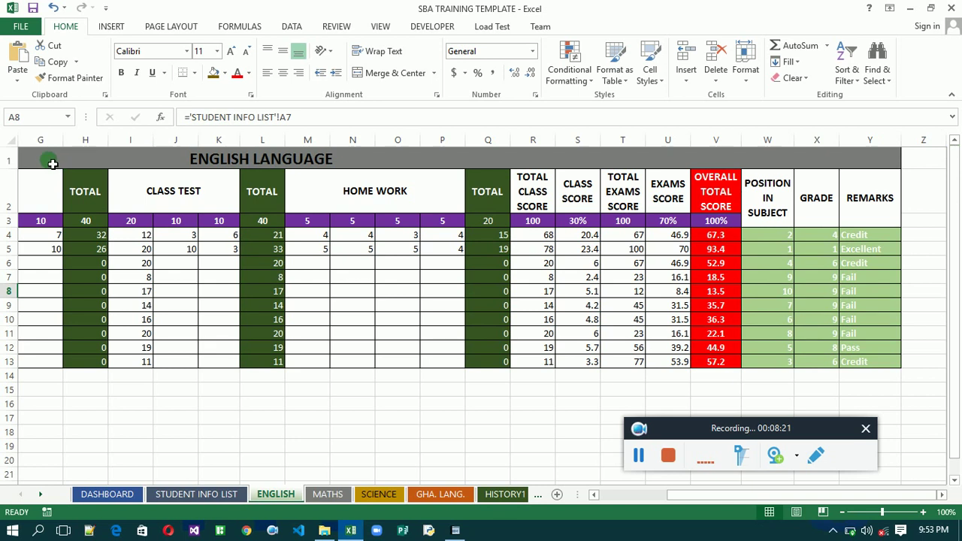
click(53, 164)
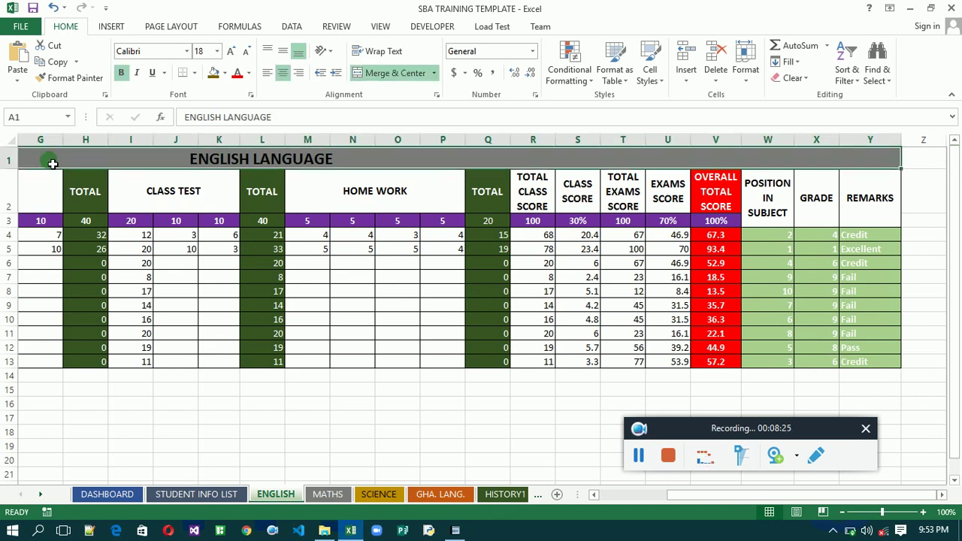
key(ctrl+c)
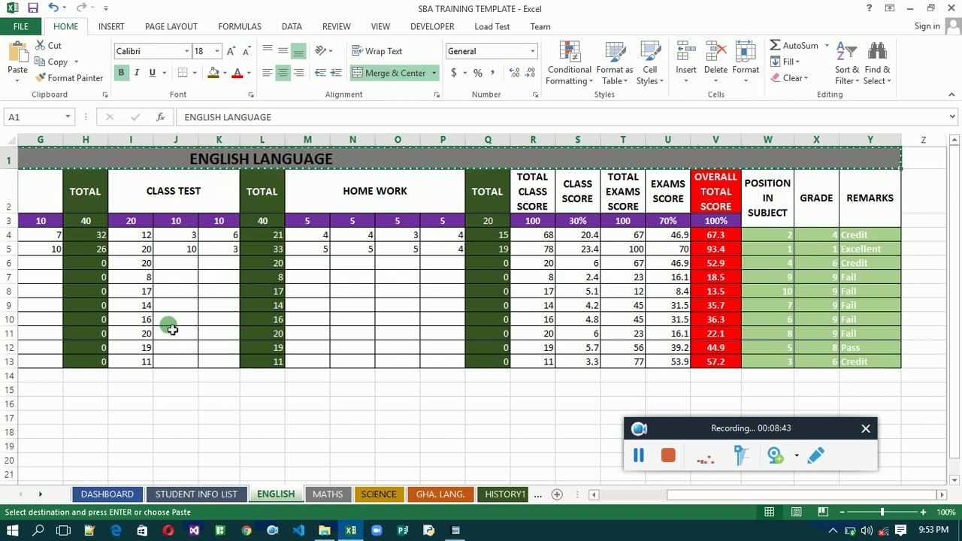
click(203, 496)
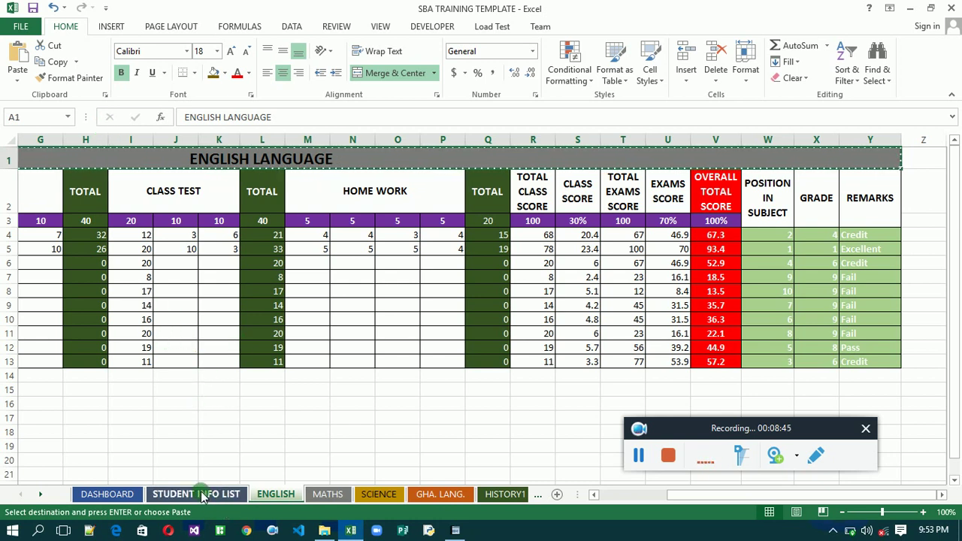
Step: Copy the DASHBOARD arrow from the MATHS sheet and paste it into the title row of the ENGLISH sheet
click(335, 496)
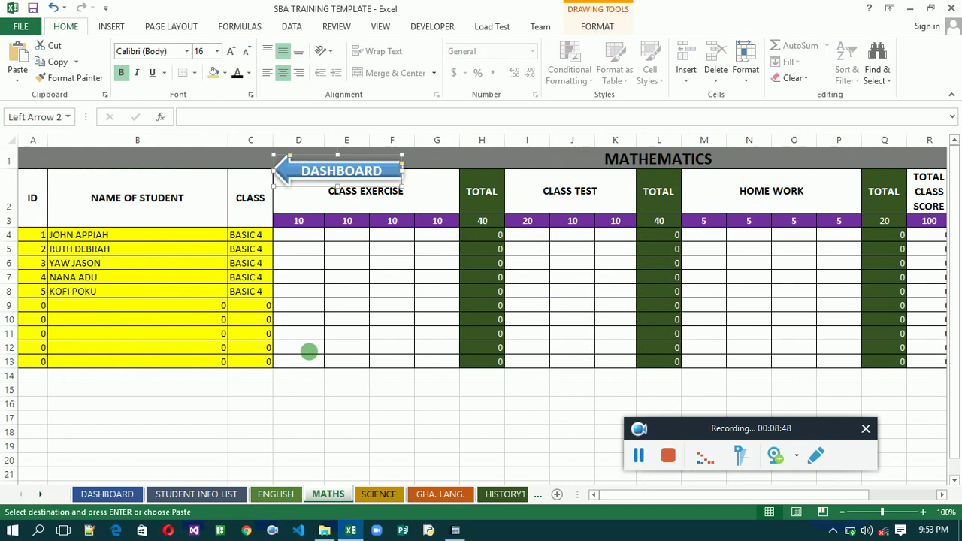
click(333, 172)
drag(331, 178, 334, 178)
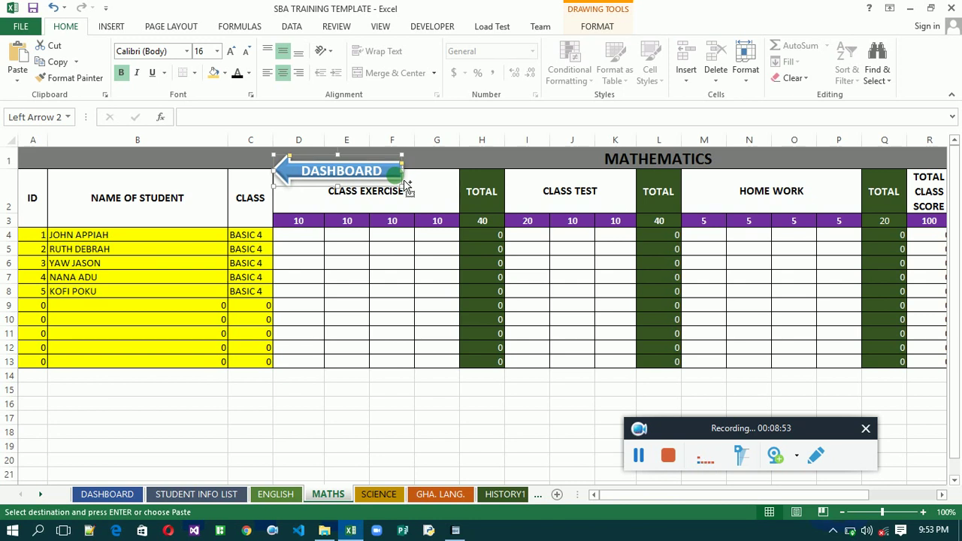
key(Escape)
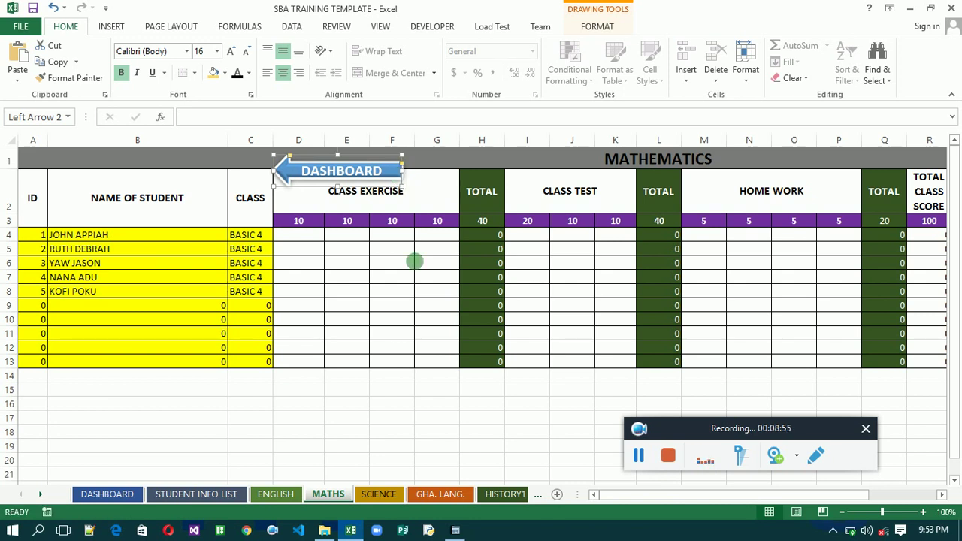
click(286, 495)
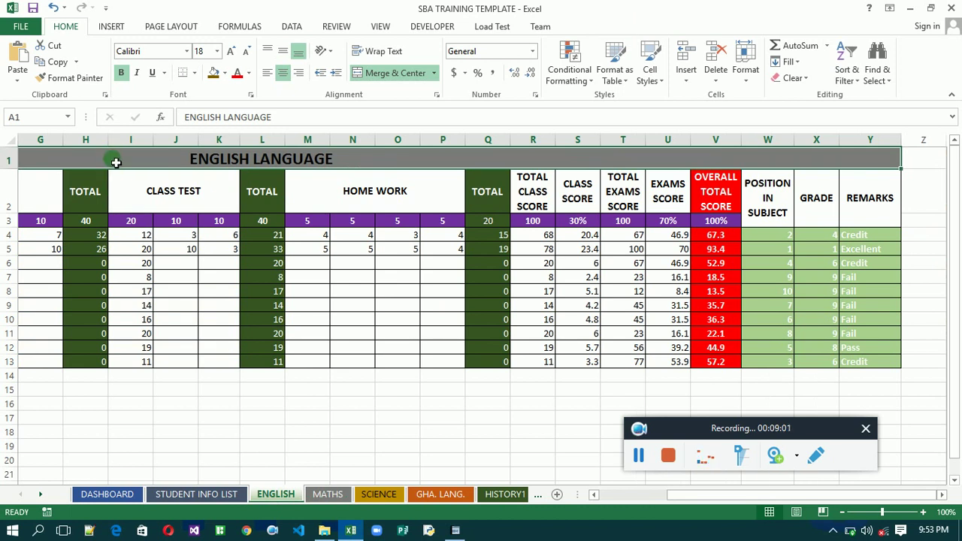
key(ctrl+v)
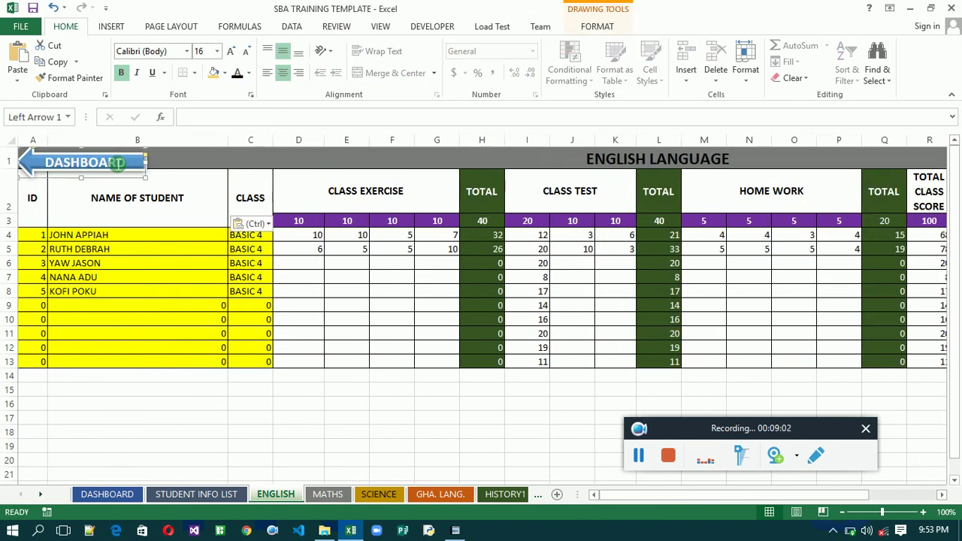
Step: Paste the copied DASHBOARD arrow at cell A1 of the SCIENCE and GHA. LANG. sheets
click(331, 494)
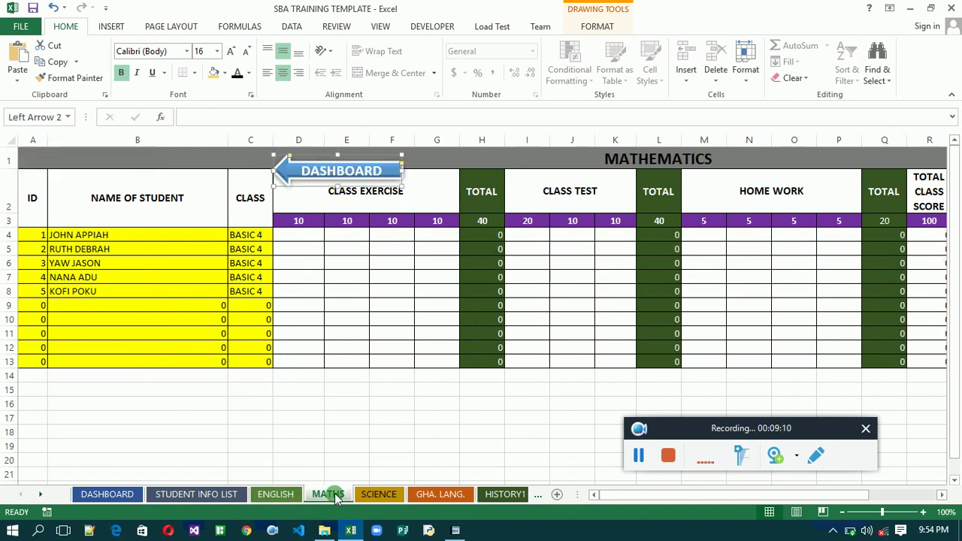
click(378, 494)
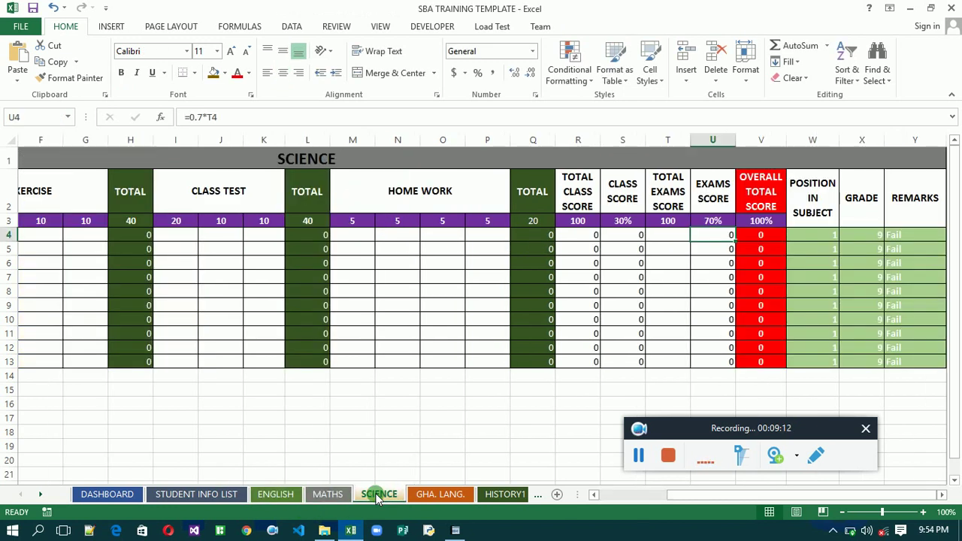
click(131, 160)
key(ctrl+v)
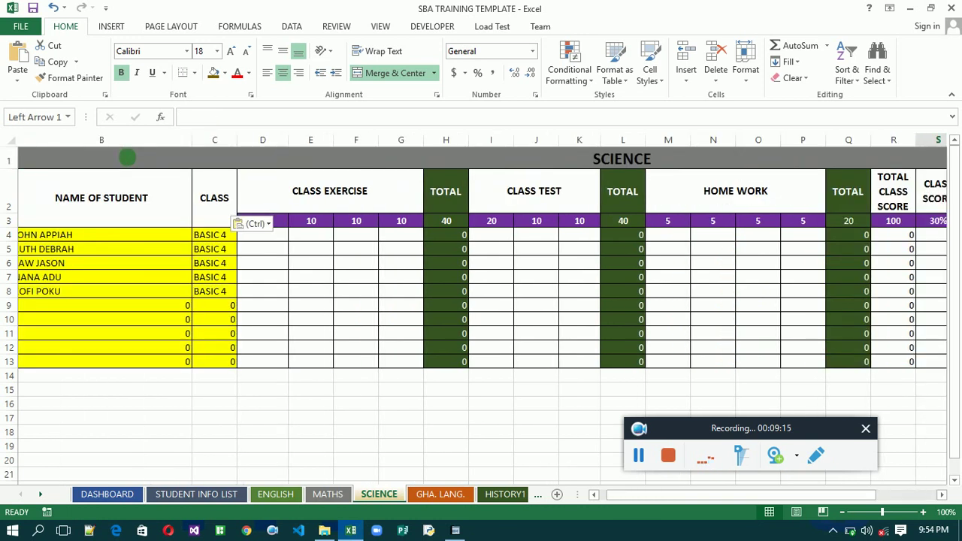
click(444, 493)
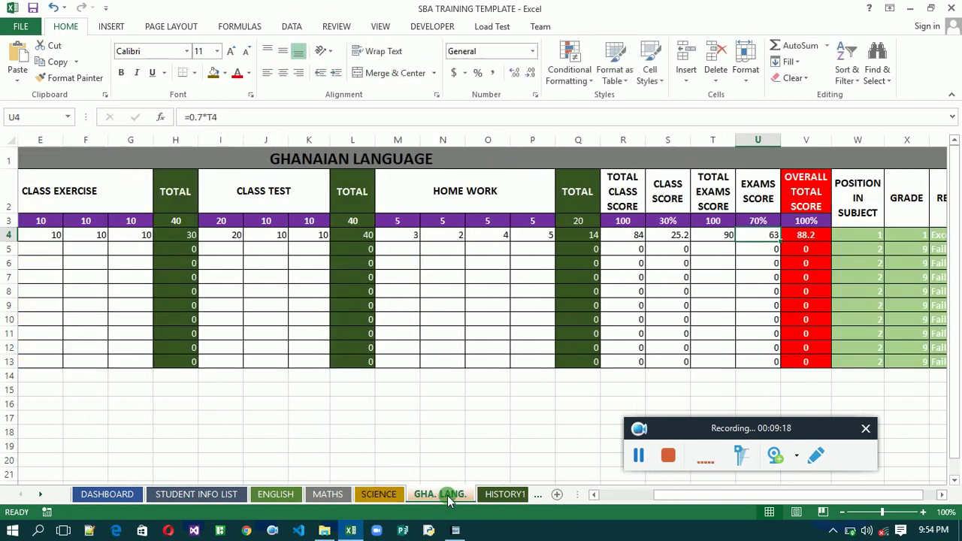
click(140, 166)
key(ctrl+v)
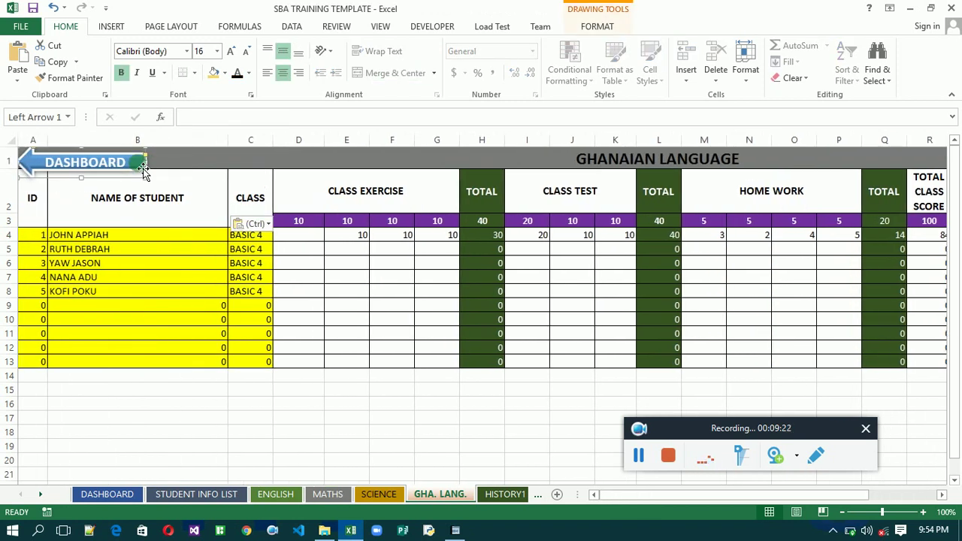
Step: Paste the copied DASHBOARD arrow at cell A1 of the HISTORY1 and COMPUTING sheets
click(499, 495)
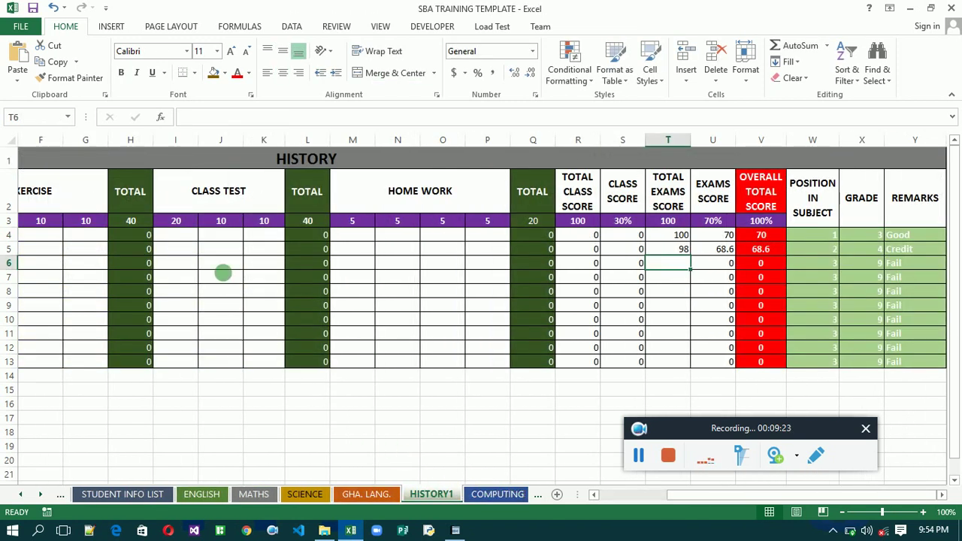
click(116, 155)
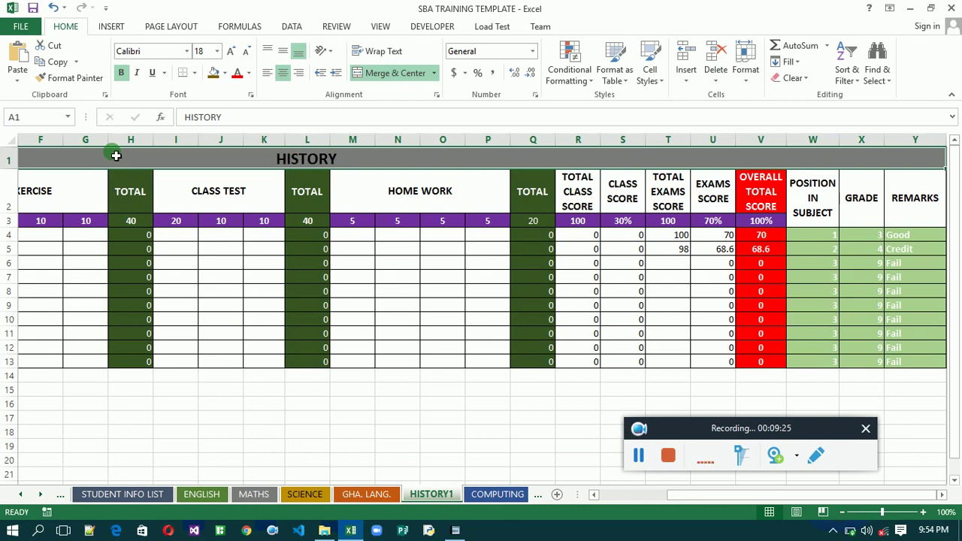
key(ctrl+v)
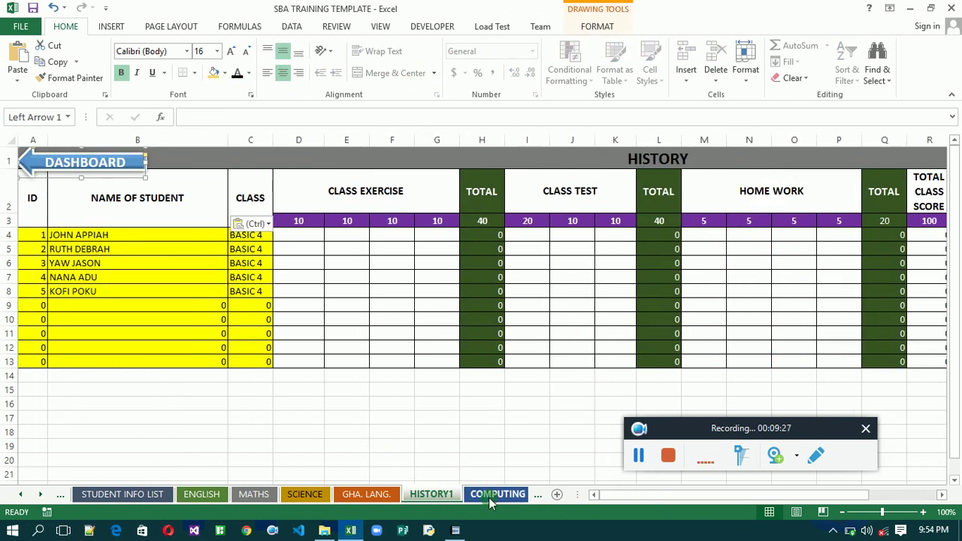
click(487, 495)
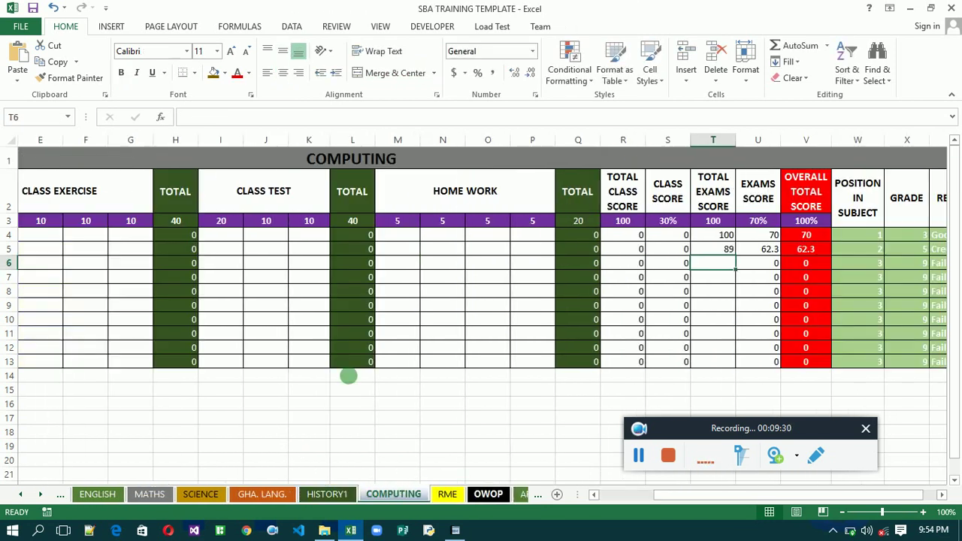
click(162, 157)
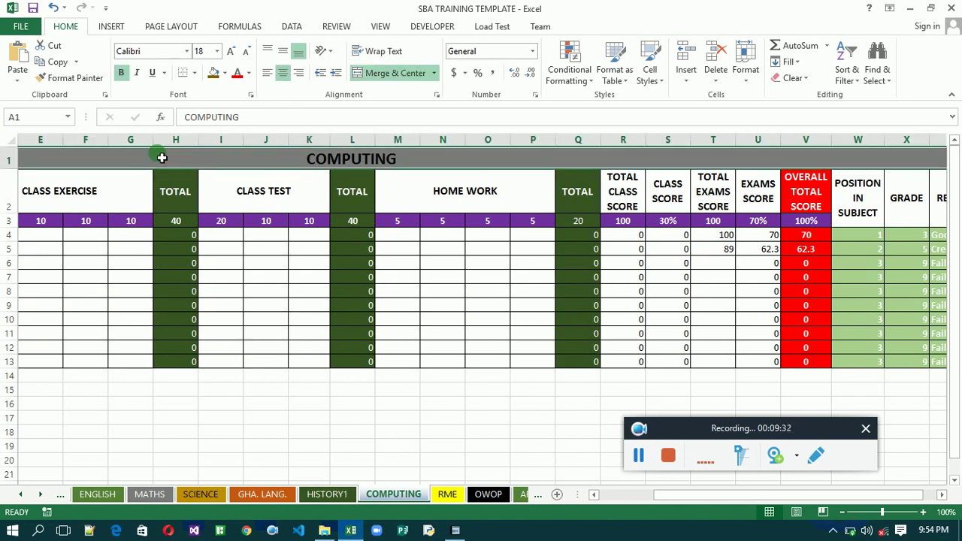
key(ctrl+v)
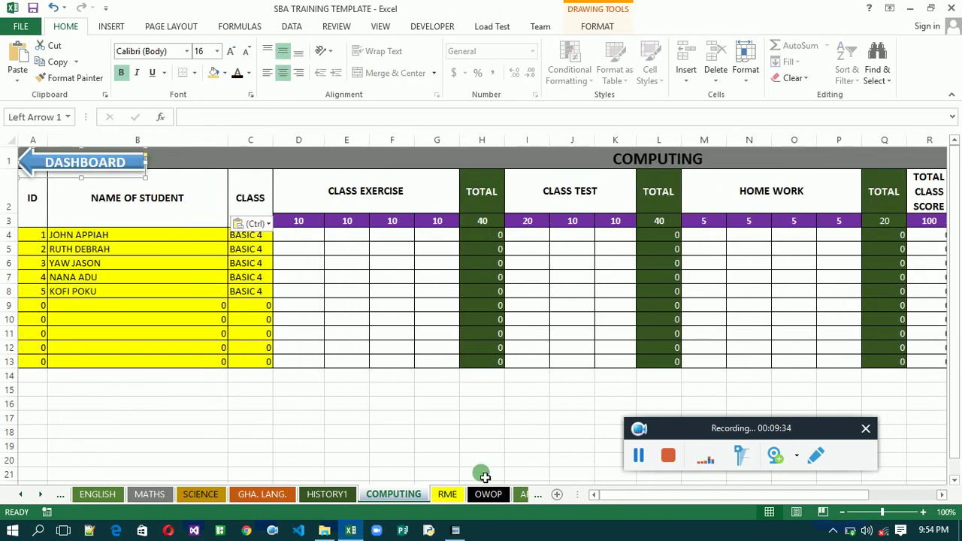
Step: Paste the copied DASHBOARD arrow at cell A1 of the RME and OWOP sheets
click(449, 495)
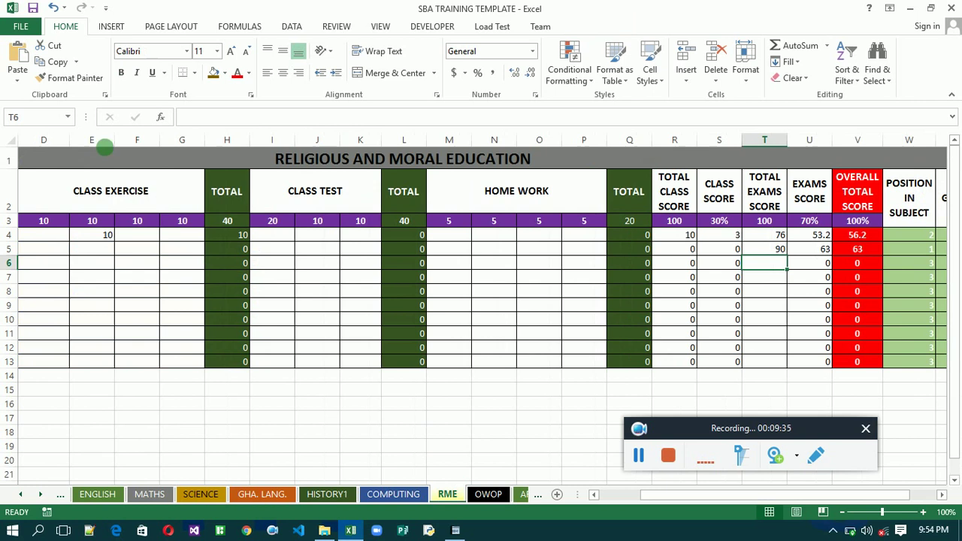
click(109, 162)
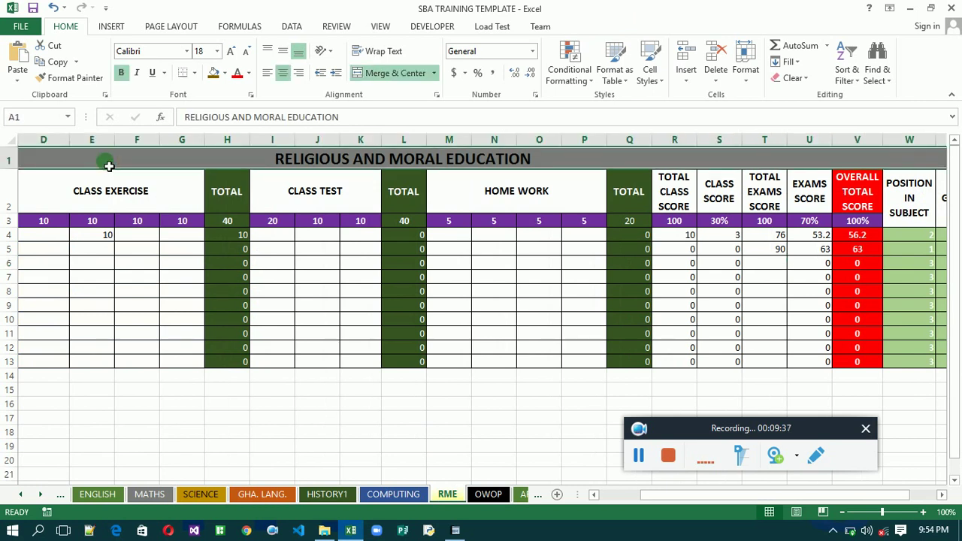
key(ctrl+v)
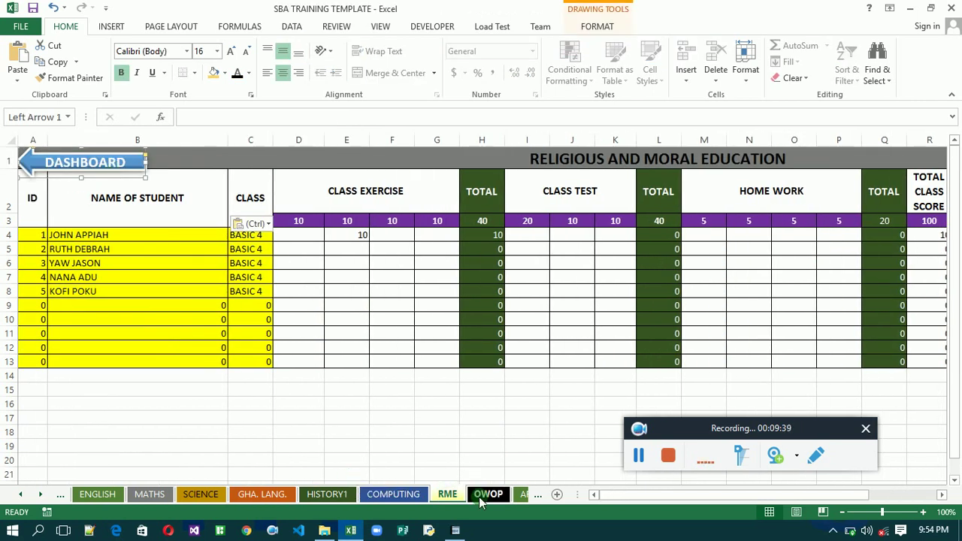
click(481, 495)
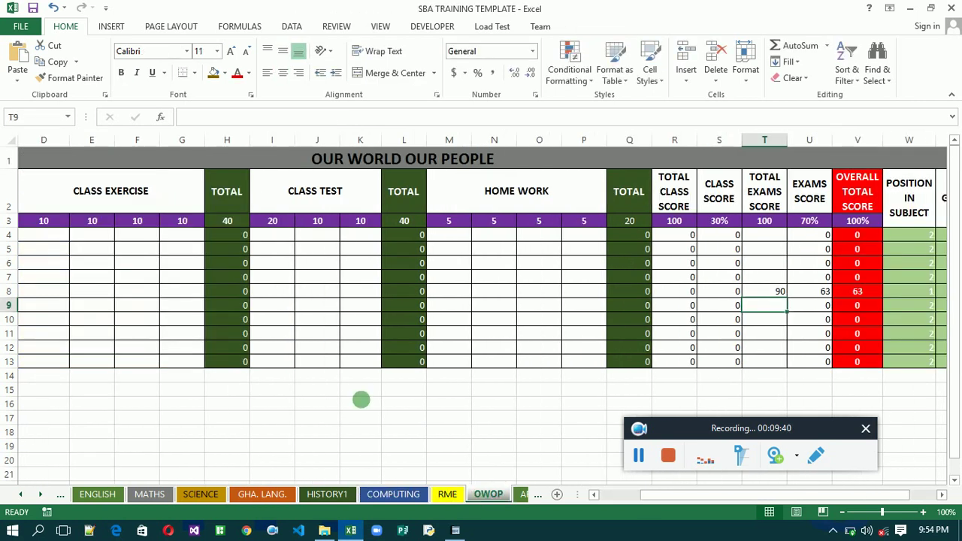
click(106, 159)
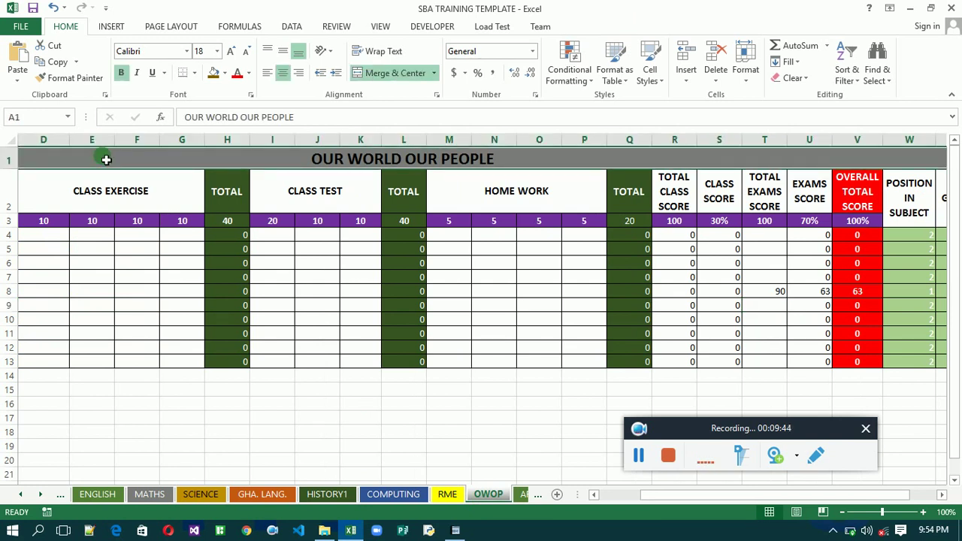
key(ctrl+v)
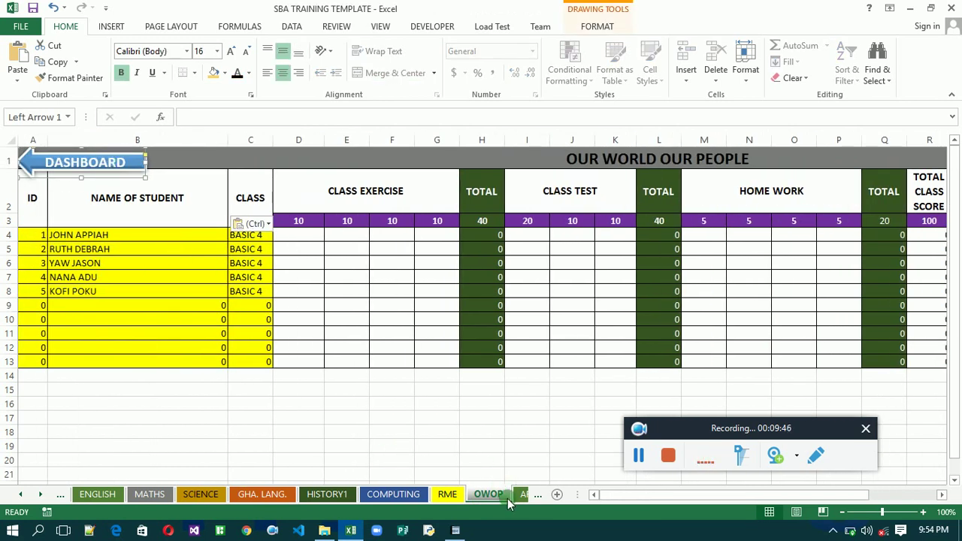
Step: Paste the copied DASHBOARD arrow at cell A1 of the ARTS and PE sheets
click(524, 495)
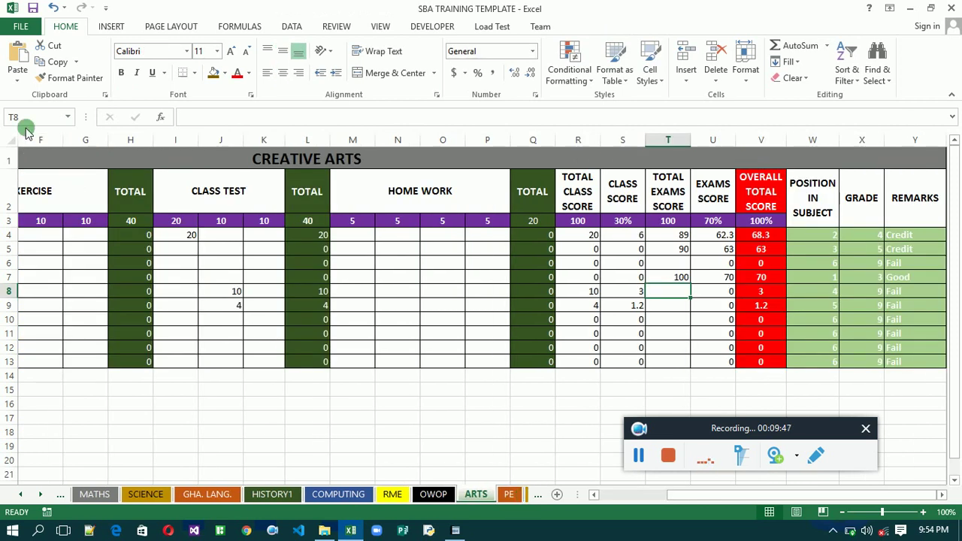
click(53, 161)
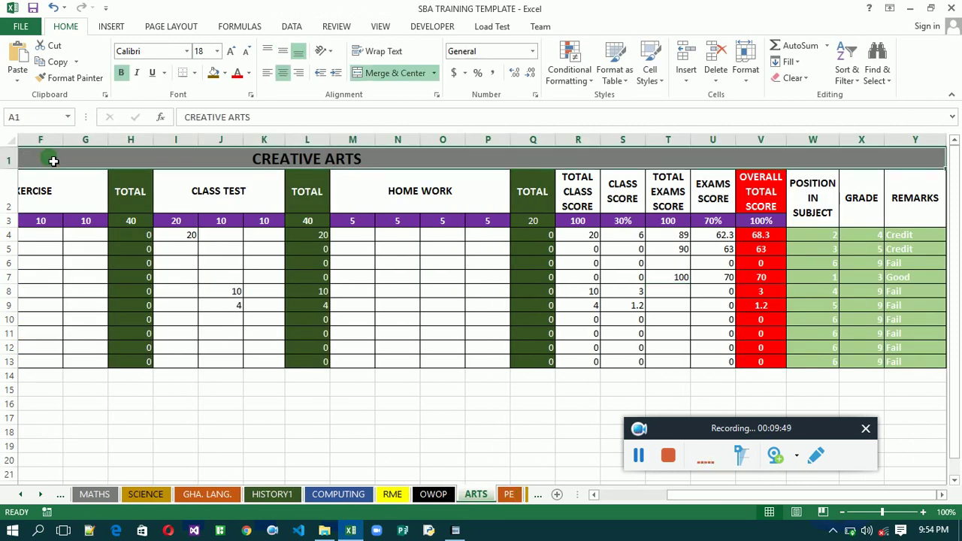
key(ctrl+v)
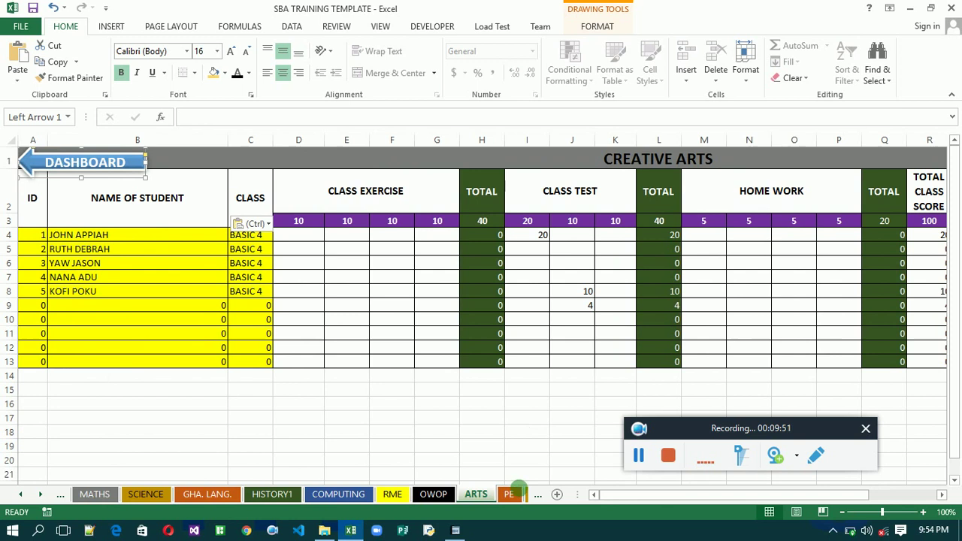
click(516, 493)
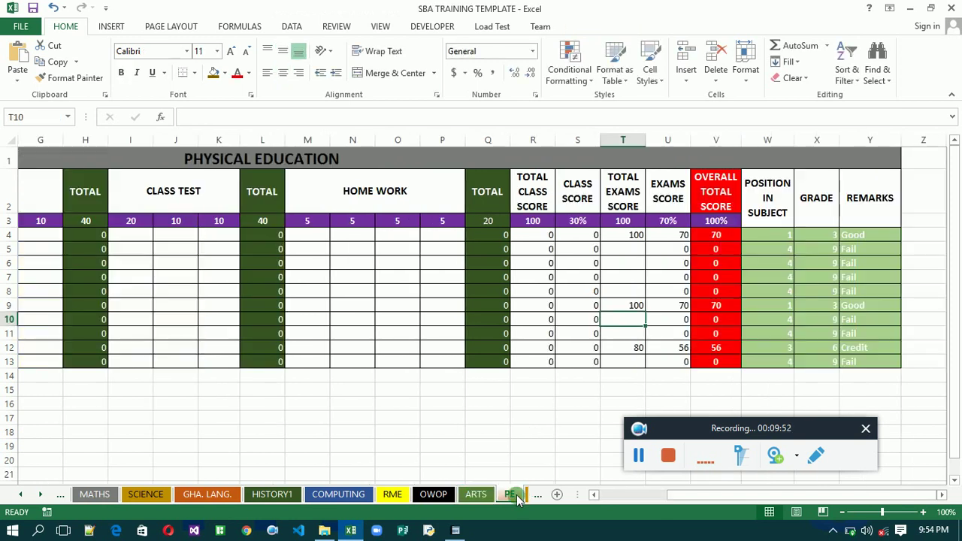
click(106, 161)
key(ctrl+v)
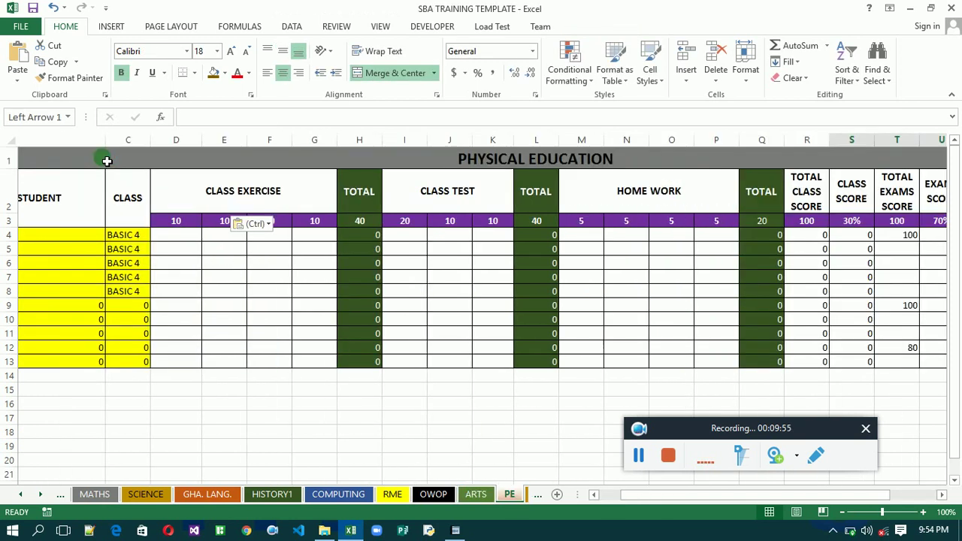
Step: Paste the copied DASHBOARD arrow at cell D13, below the student table on the TR ANALYSIS sheet
click(530, 493)
click(447, 494)
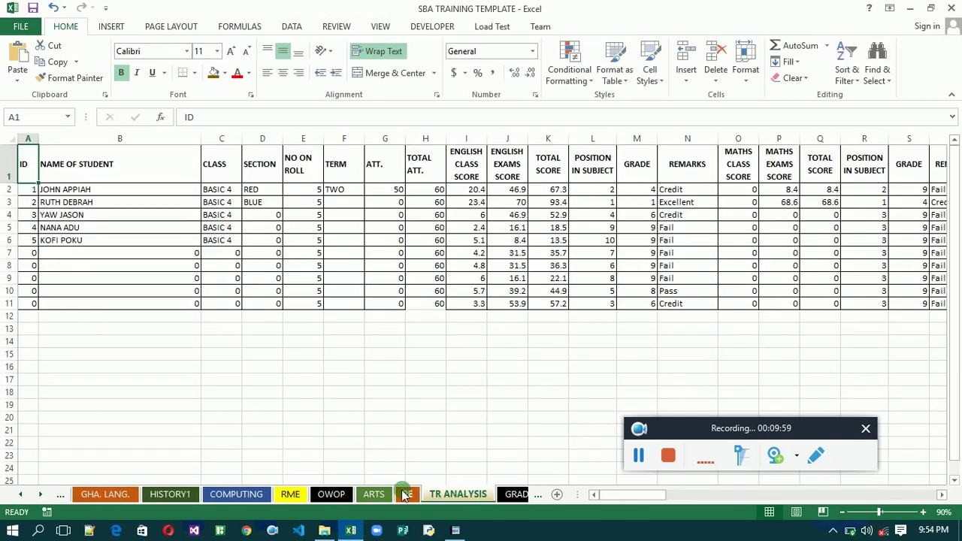
click(407, 494)
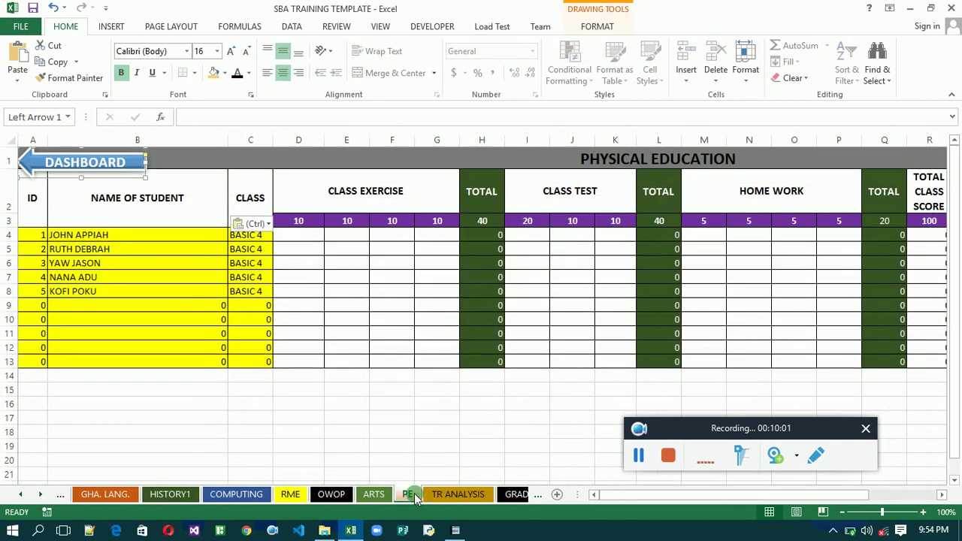
click(458, 494)
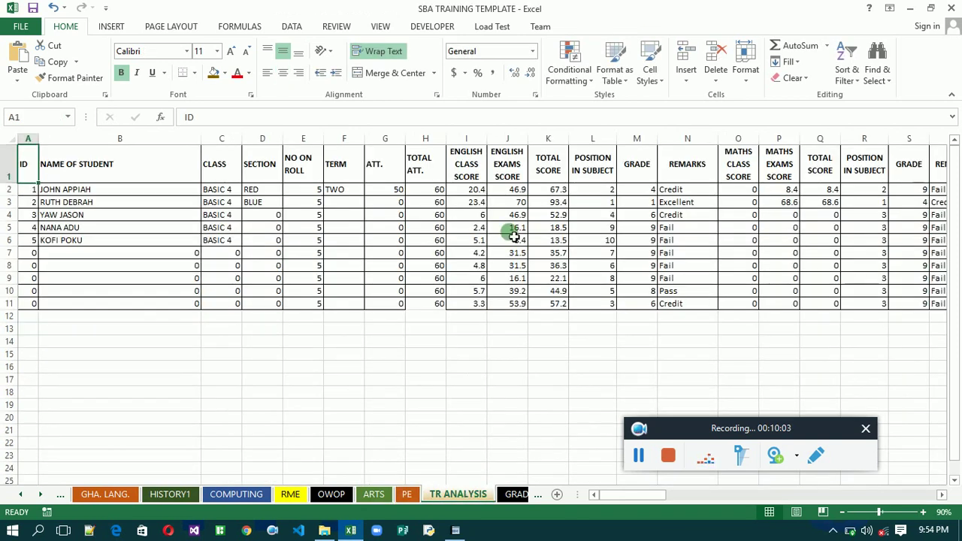
click(150, 163)
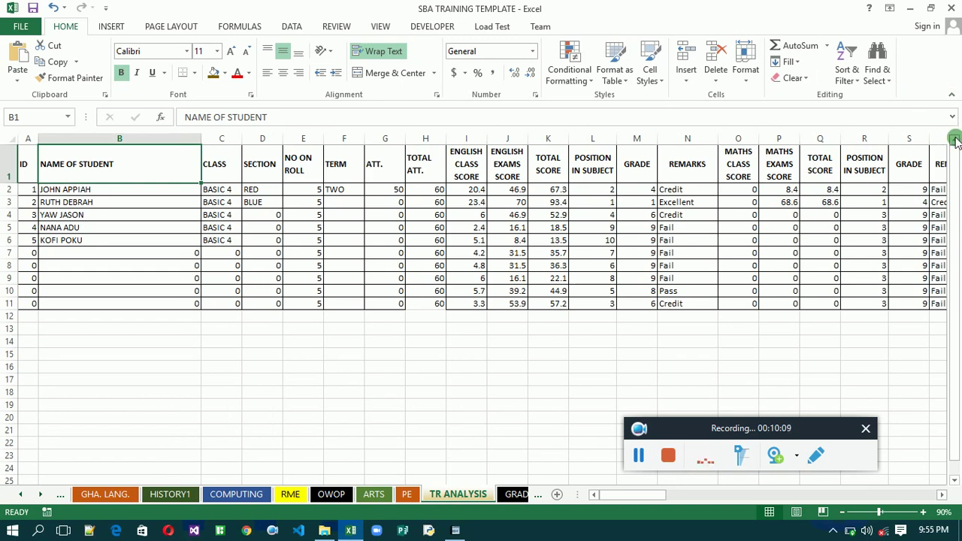
click(254, 329)
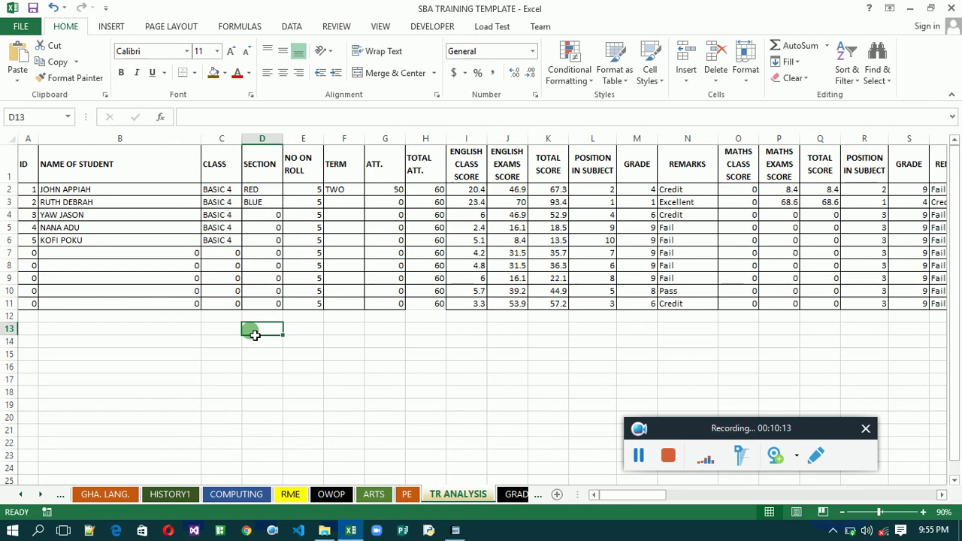
key(ctrl+v)
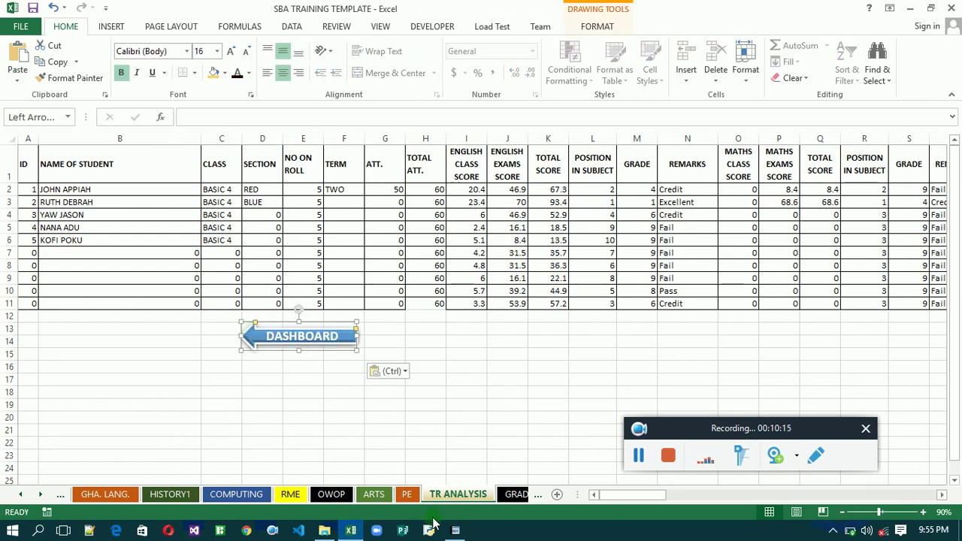
Step: Paste the copied DASHBOARD arrow at cell N7 of the GRADING SYSTEM sheet and dismiss the low-battery notice
click(518, 495)
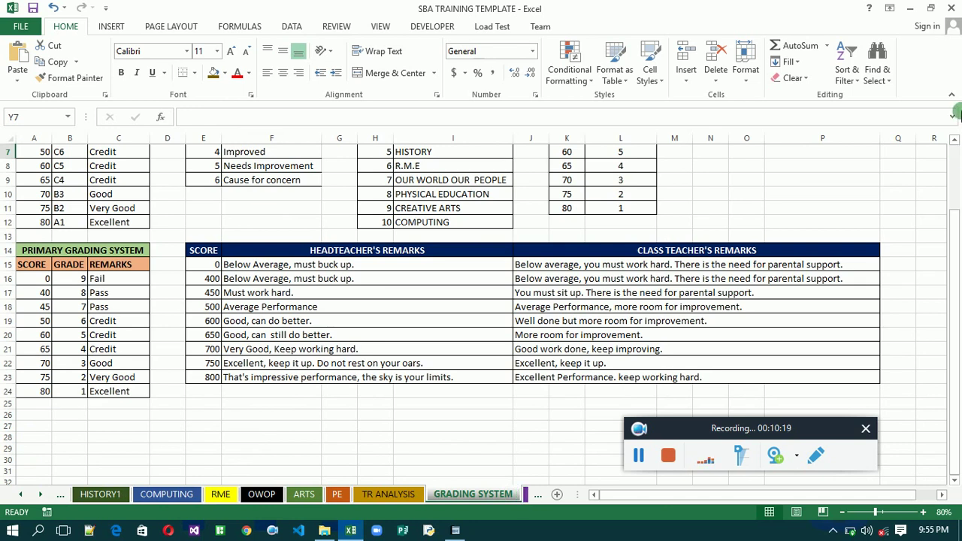
scroll(954, 139, up, 2)
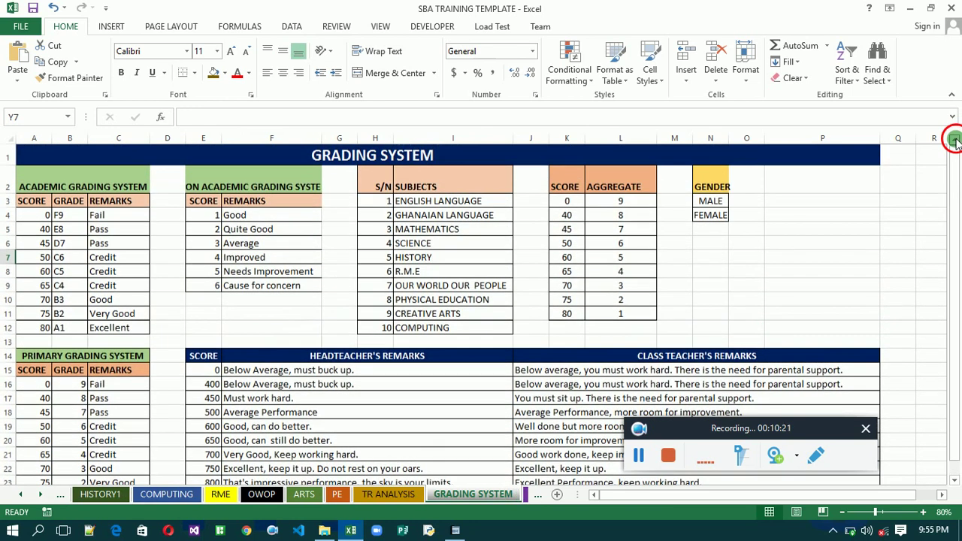
click(714, 257)
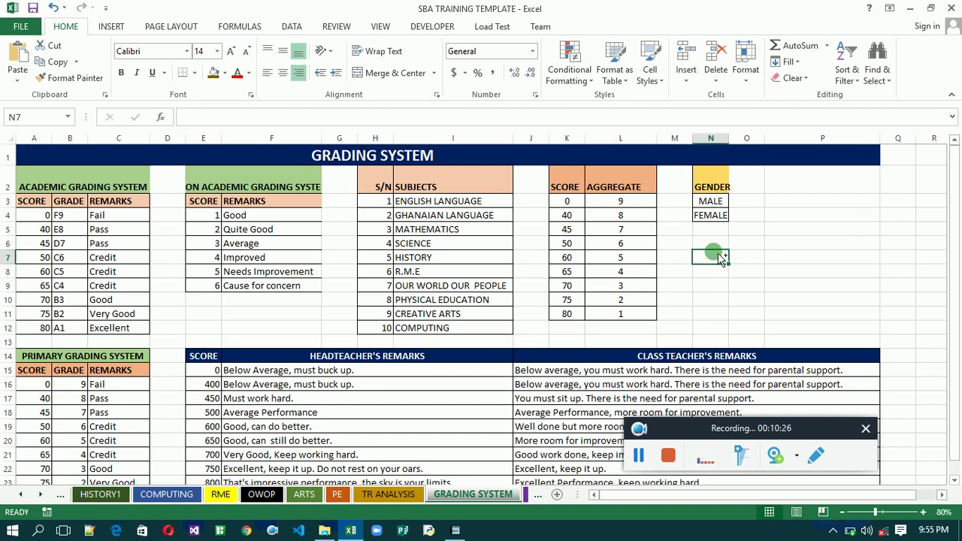
key(ctrl+v)
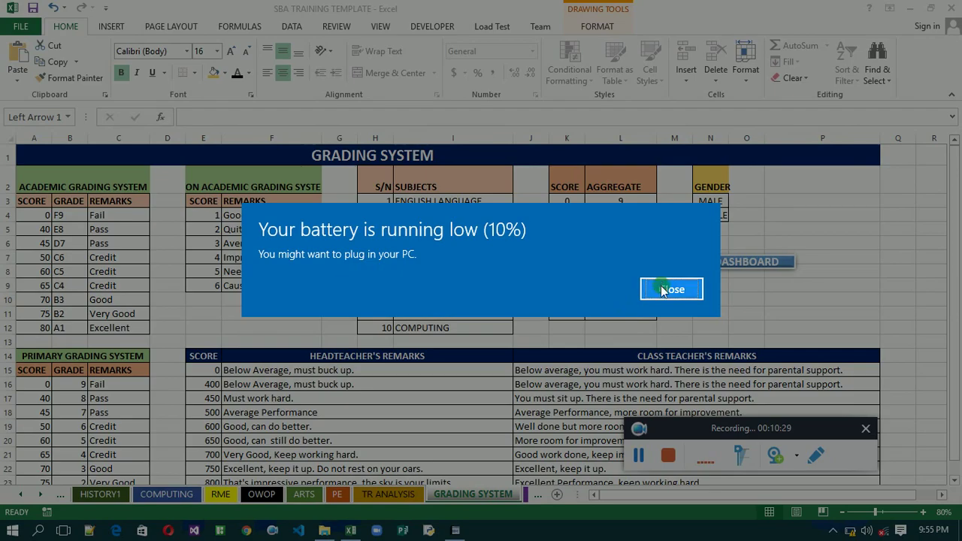
click(662, 292)
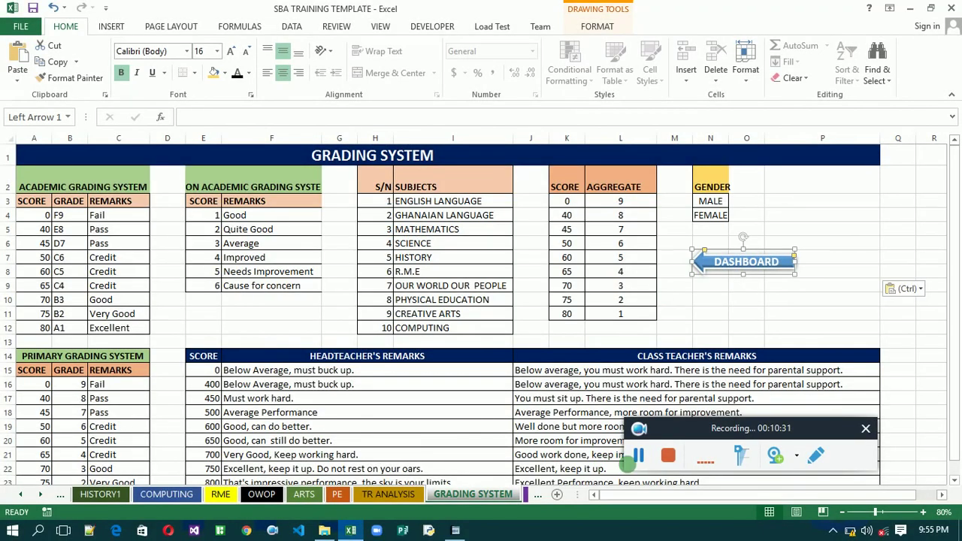
click(636, 462)
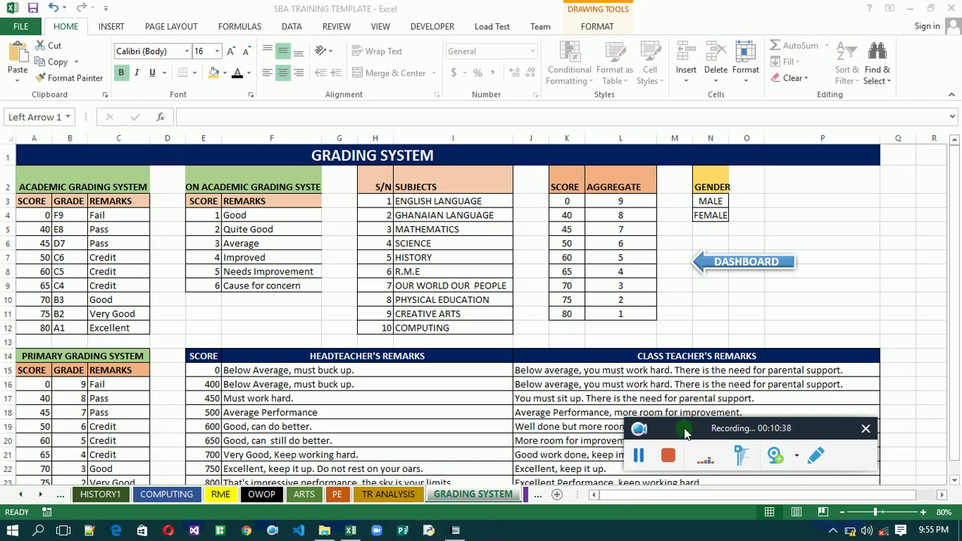
drag(685, 430, 673, 364)
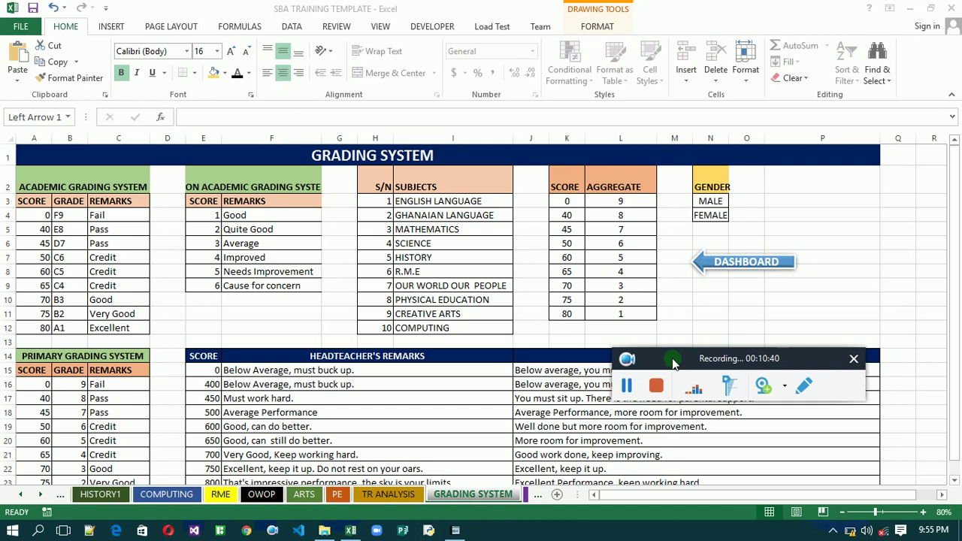